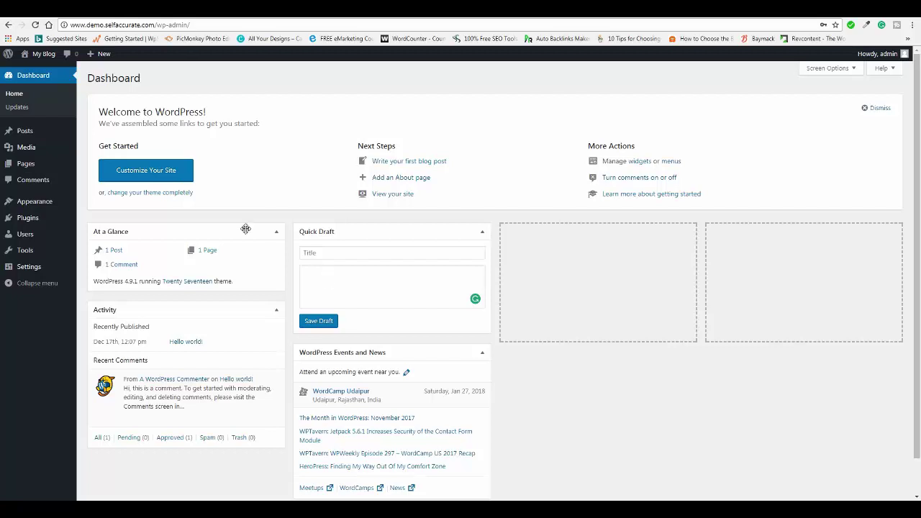
# Step: Open the site's installed themes and go to the page for adding new ones
pyautogui.moveTo(29, 212)
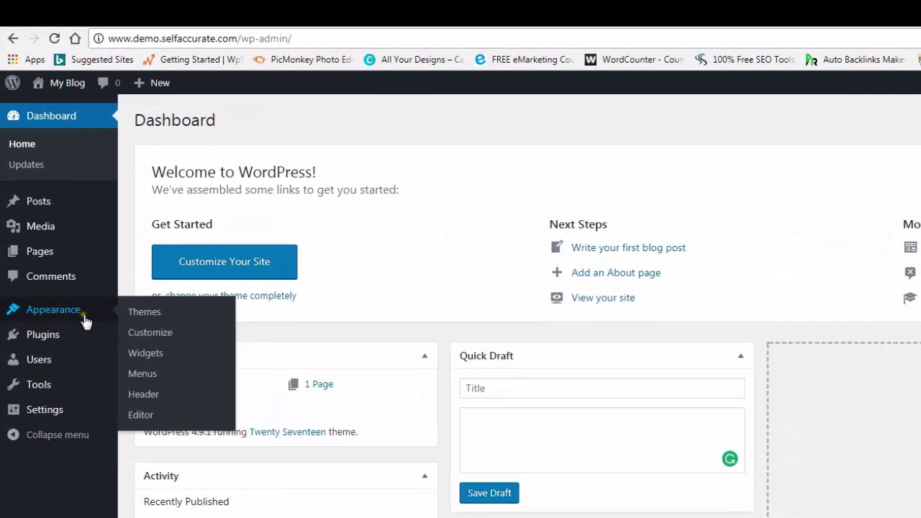
pyautogui.click(143, 314)
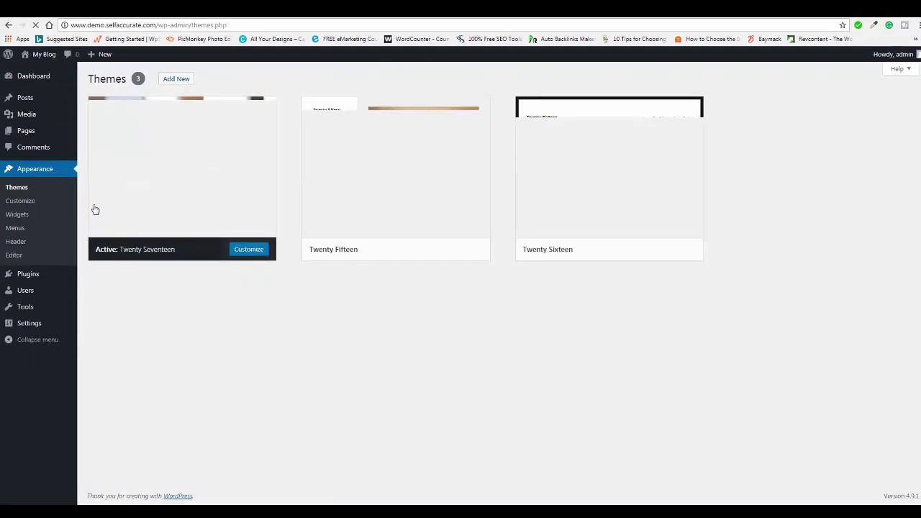
pyautogui.click(166, 79)
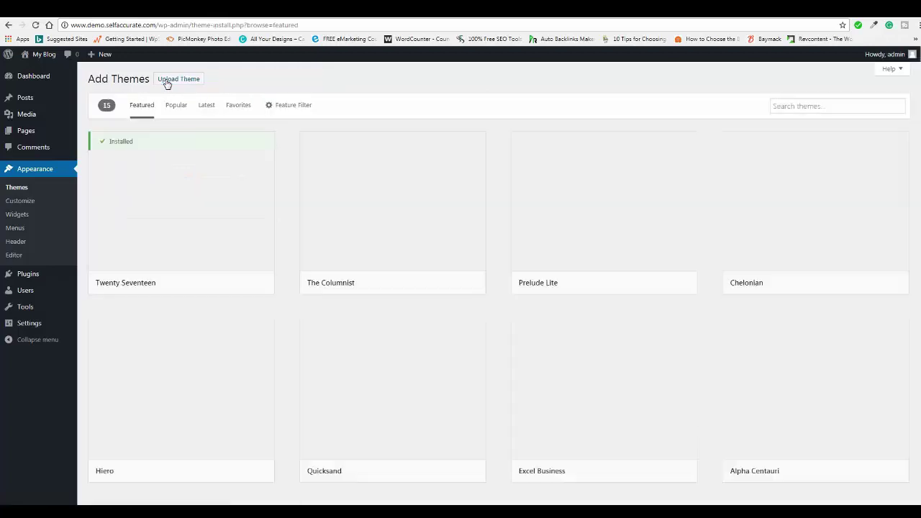
# Step: Browse the featured and popular themes available for installation
pyautogui.moveTo(168, 142)
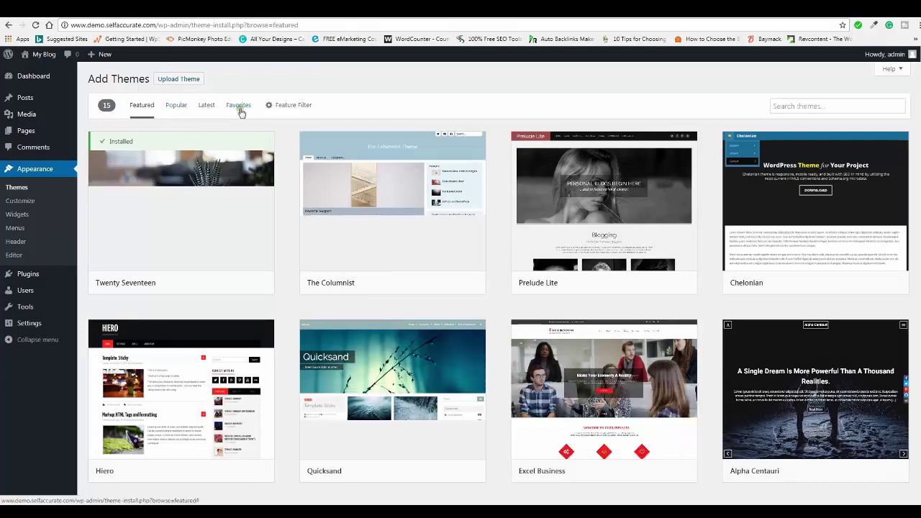
pyautogui.moveTo(315, 205)
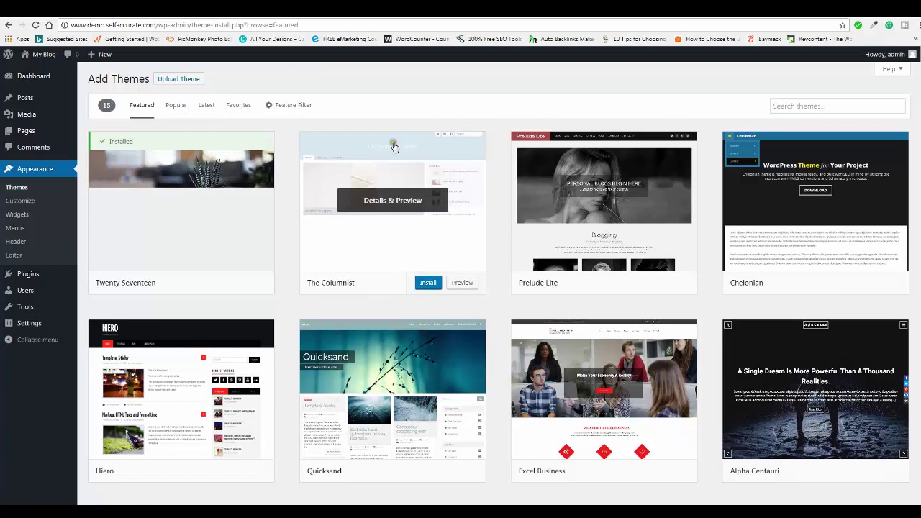
pyautogui.moveTo(514, 273)
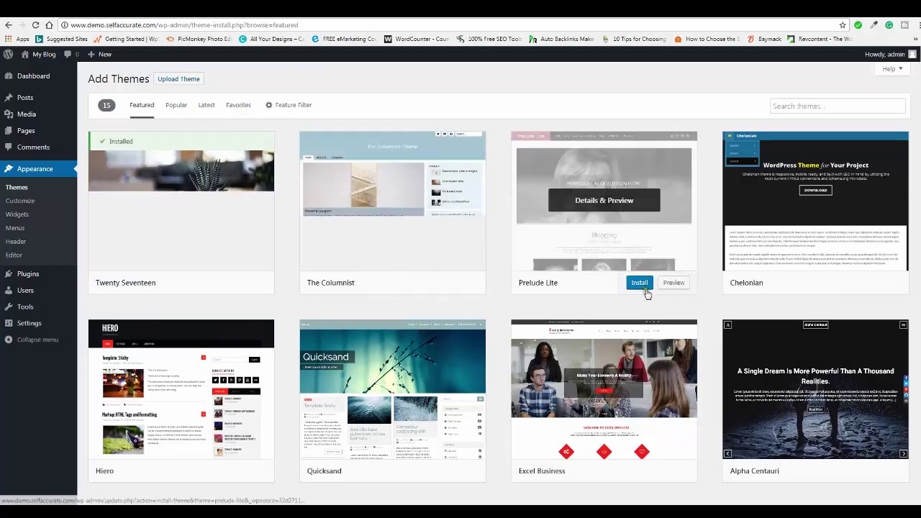
pyautogui.click(177, 108)
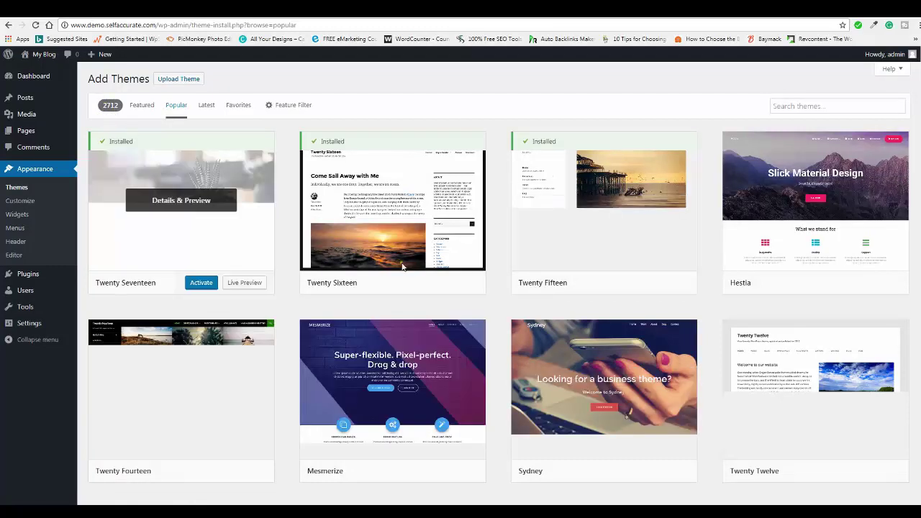
pyautogui.scroll(-3, 568, 288)
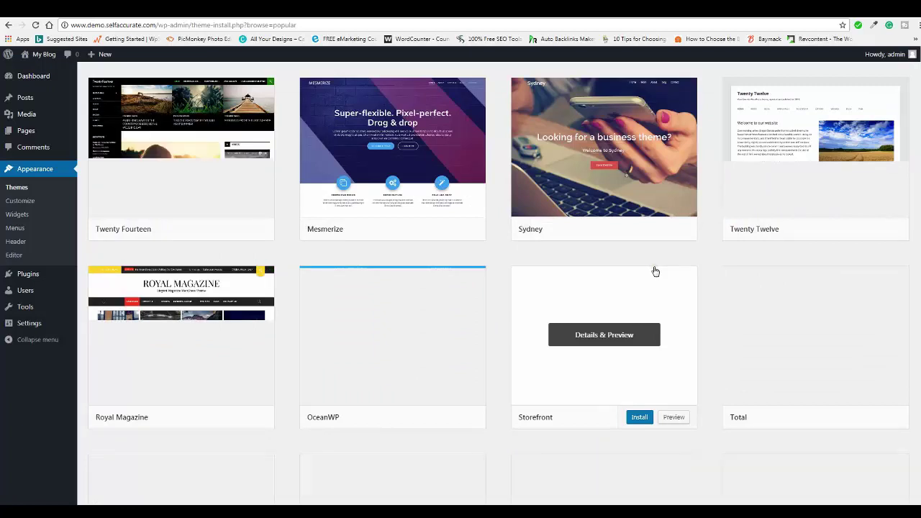
pyautogui.scroll(1, 655, 271)
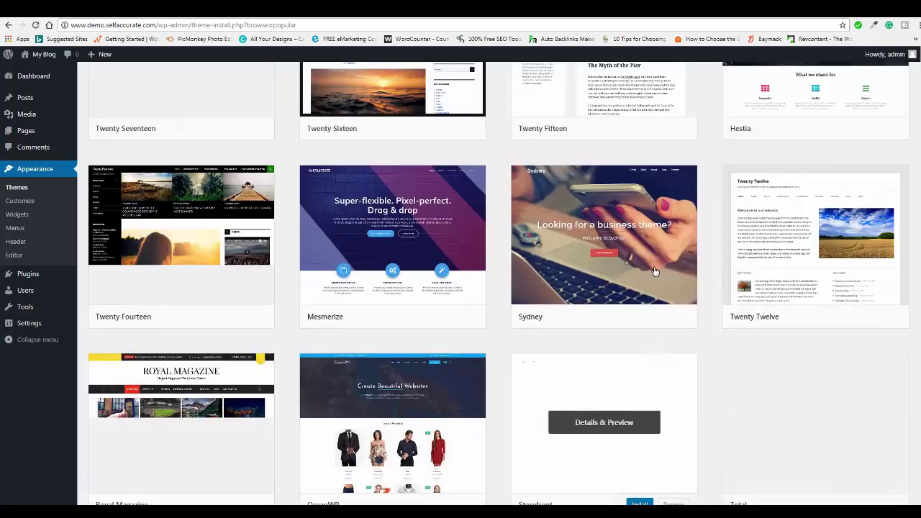
pyautogui.scroll(2, 655, 271)
# Step: Search the theme directory for GeneratePress, then install and activate that theme
pyautogui.click(784, 106)
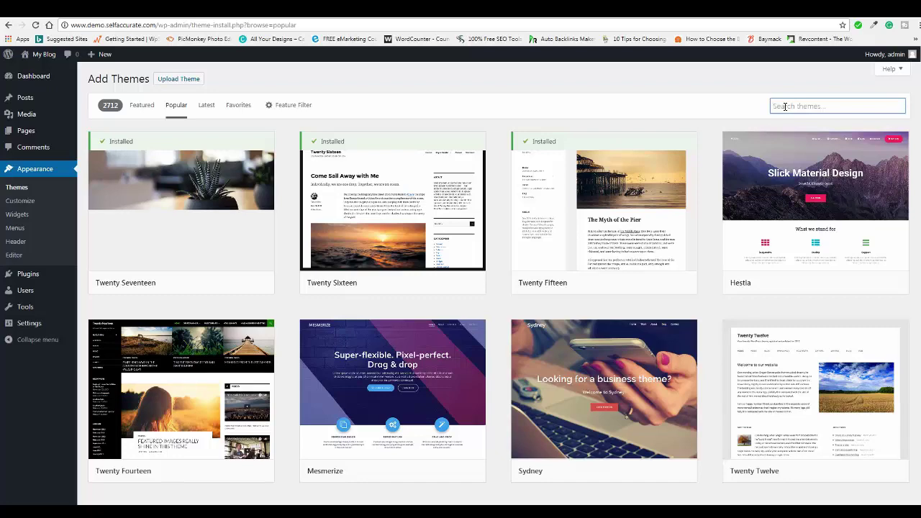
pyautogui.write('gen')
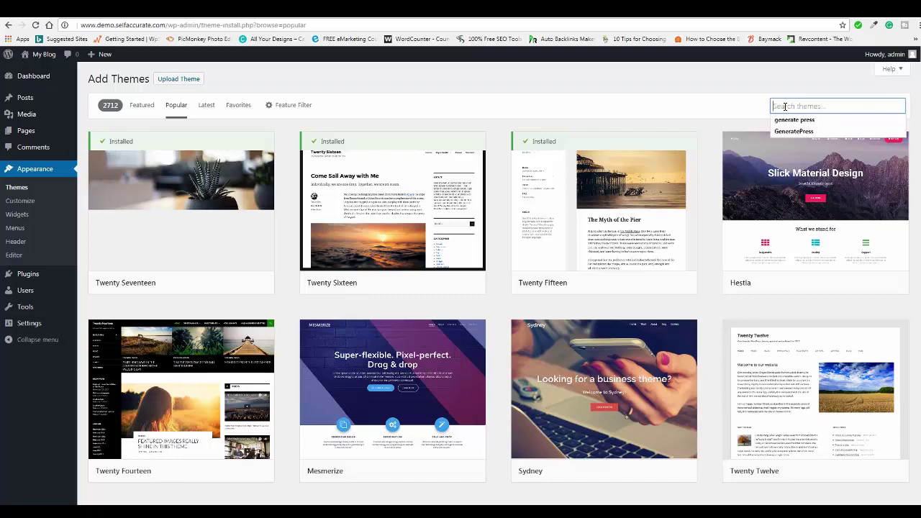
pyautogui.write('erate')
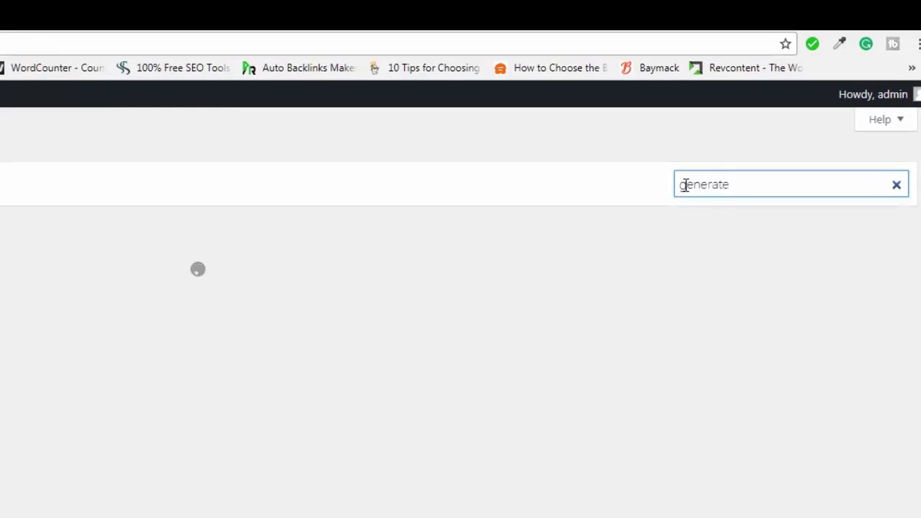
pyautogui.write('press')
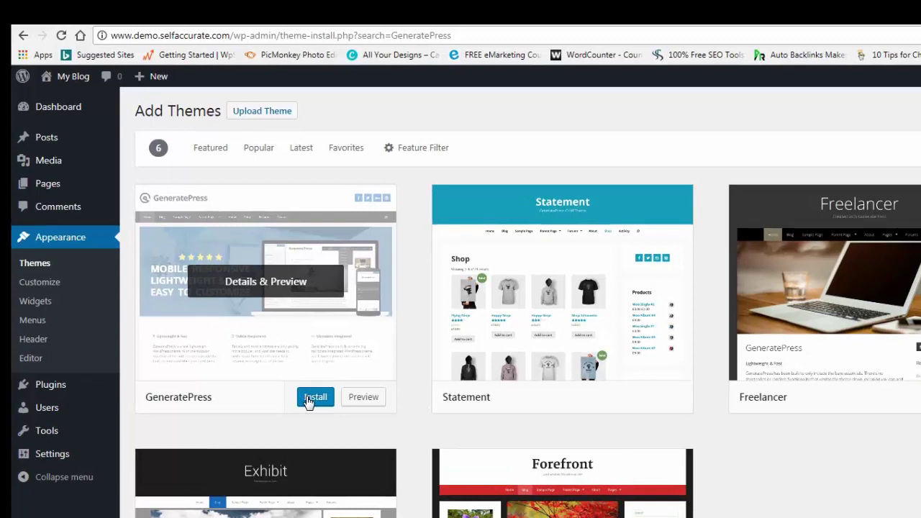
pyautogui.click(308, 398)
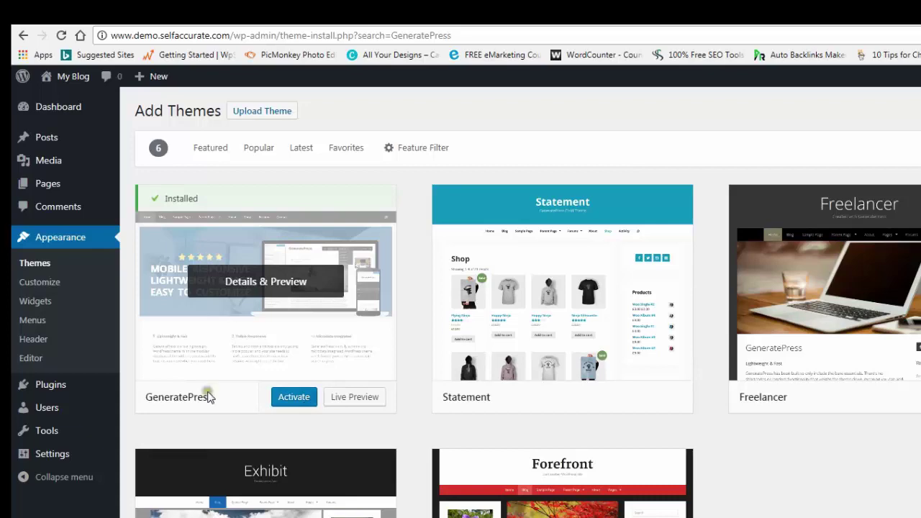
pyautogui.click(292, 398)
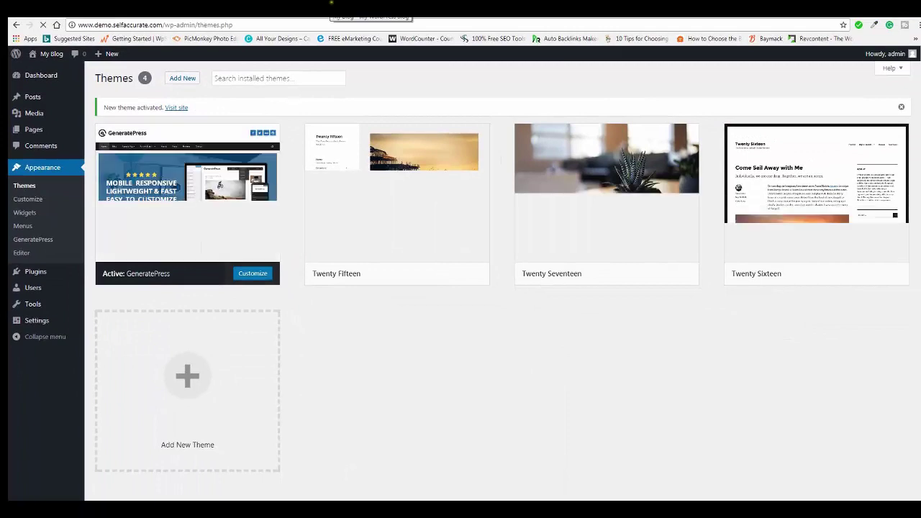
# Step: Reload the blog's front page to check how it looks with the newly activated theme
pyautogui.click(331, 4)
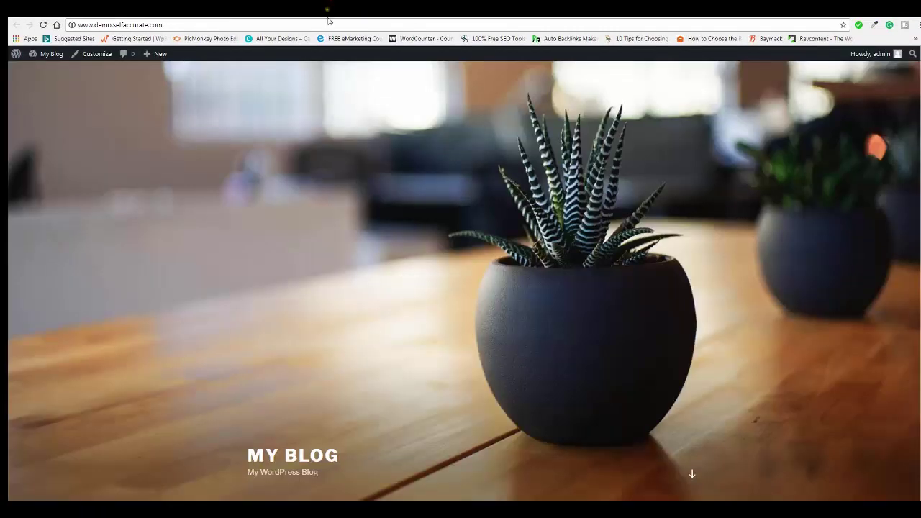
pyautogui.click(44, 25)
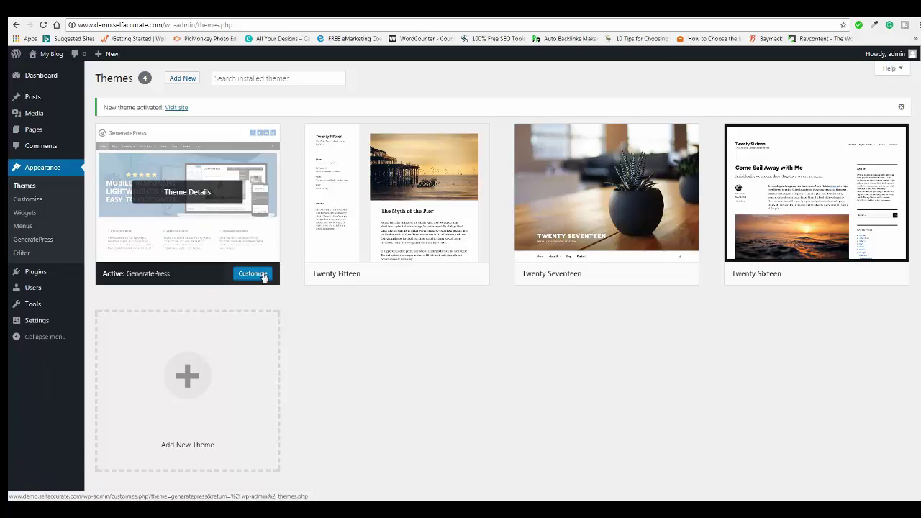
pyautogui.click(177, 107)
# Step: Customize the GeneratePress theme's Site Identity by opening the logo upload dialog and highlighting the suggested image width
pyautogui.click(251, 273)
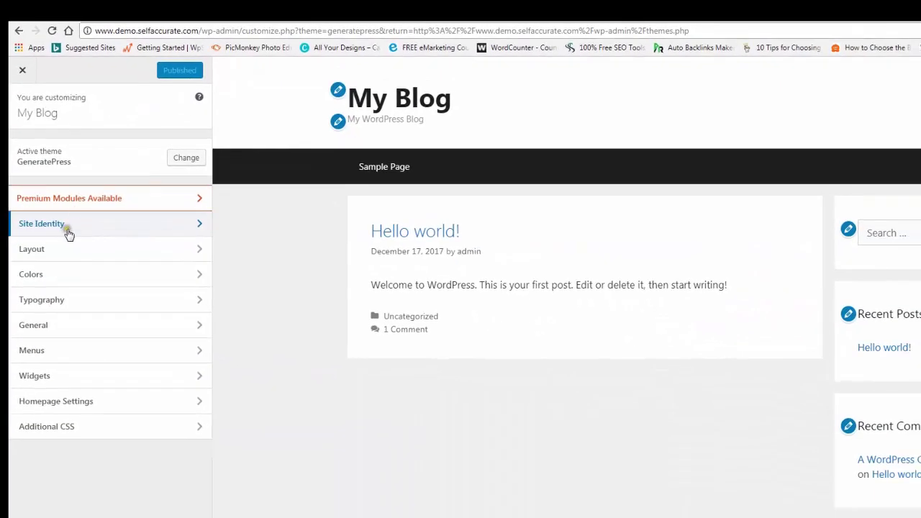
pyautogui.click(67, 249)
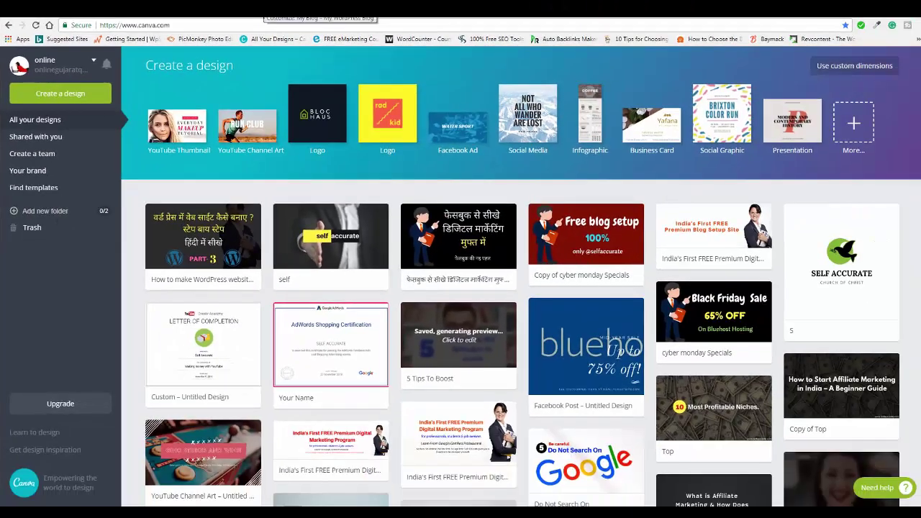
pyautogui.click(272, 13)
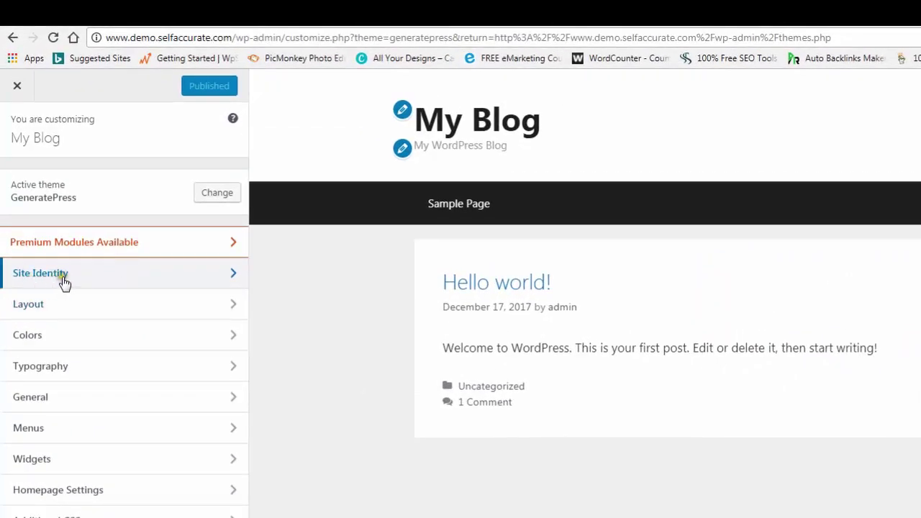
pyautogui.click(64, 281)
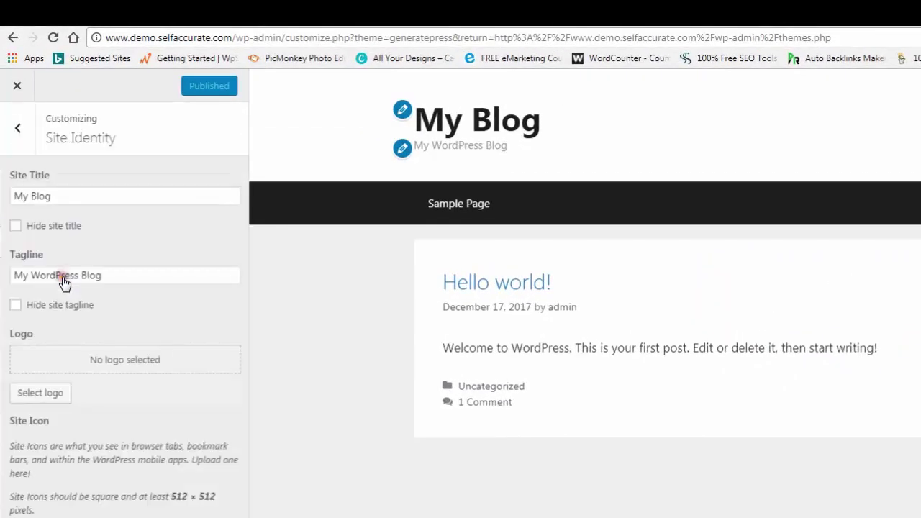
pyautogui.click(27, 395)
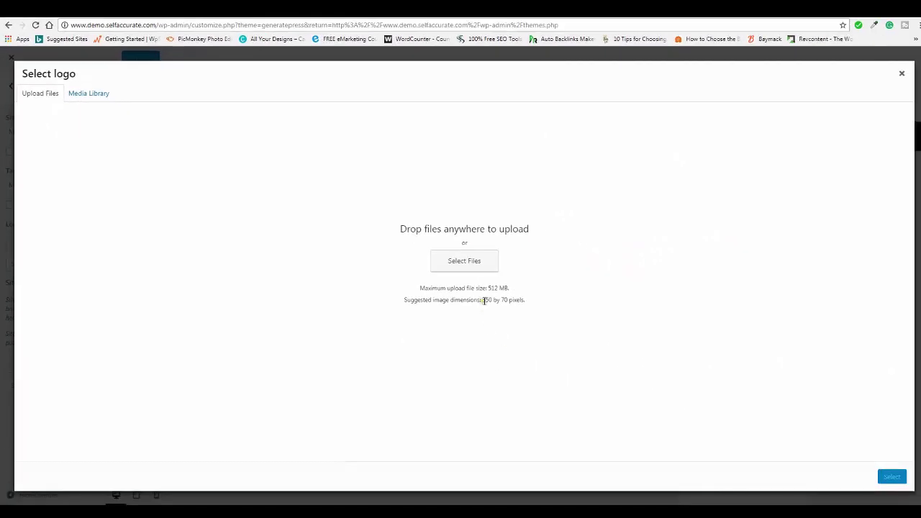
pyautogui.doubleClick(488, 300)
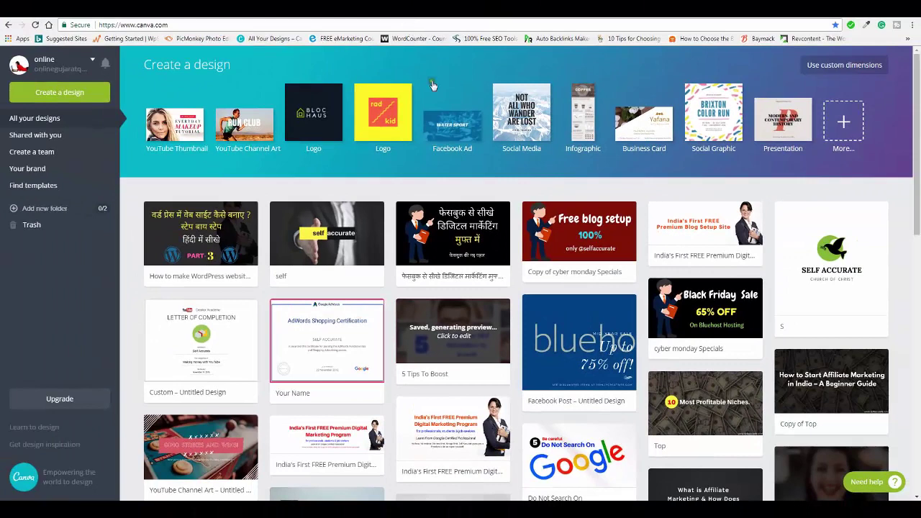
# Step: Switch to Canva, create a custom 350 × 70 px design, and compare its size with the suggested dimensions in the WordPress logo dialog
pyautogui.click(846, 66)
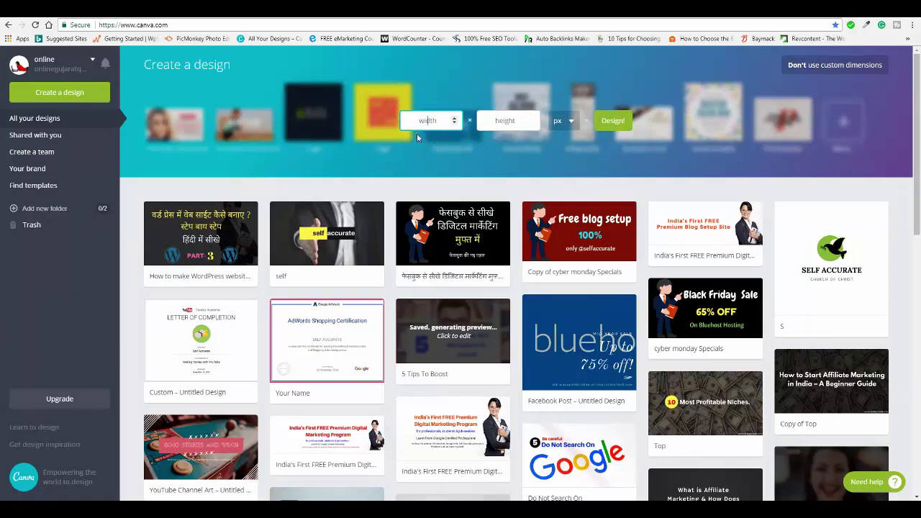
pyautogui.click(509, 125)
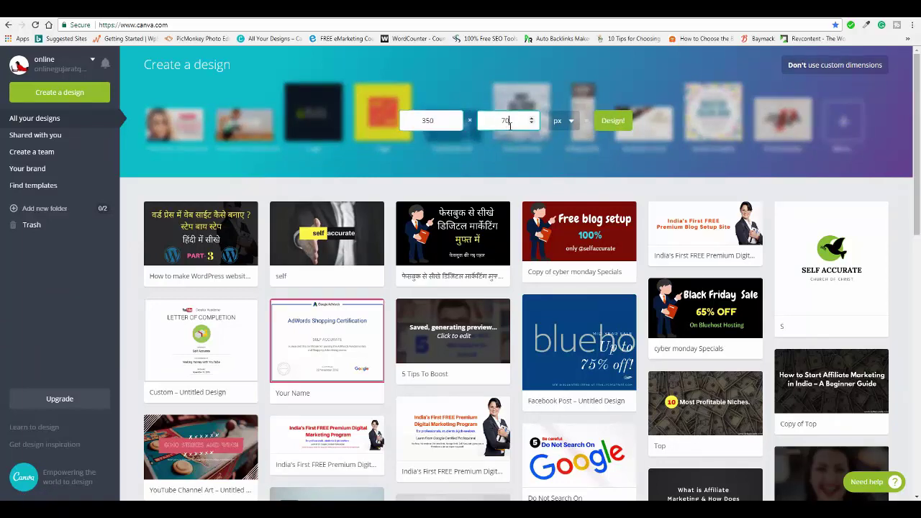
pyautogui.click(611, 121)
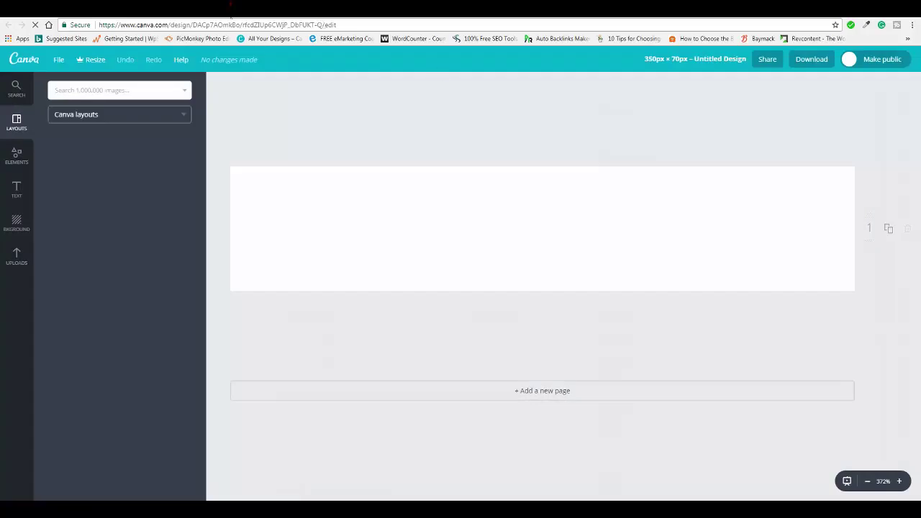
pyautogui.click(231, 4)
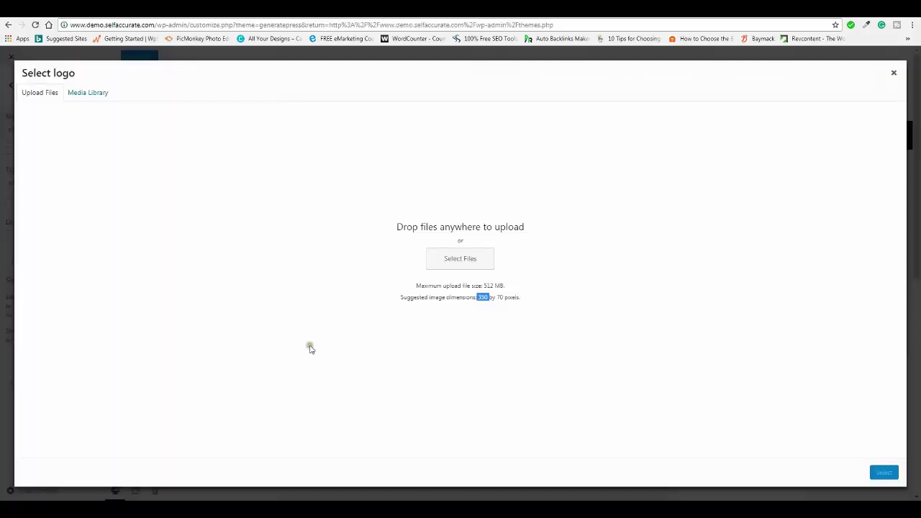
pyautogui.click(487, 324)
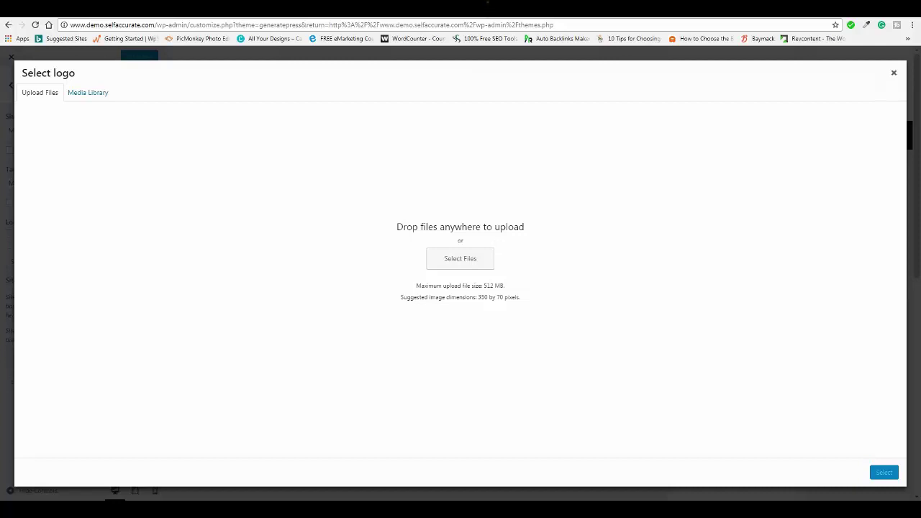
pyautogui.click(492, 7)
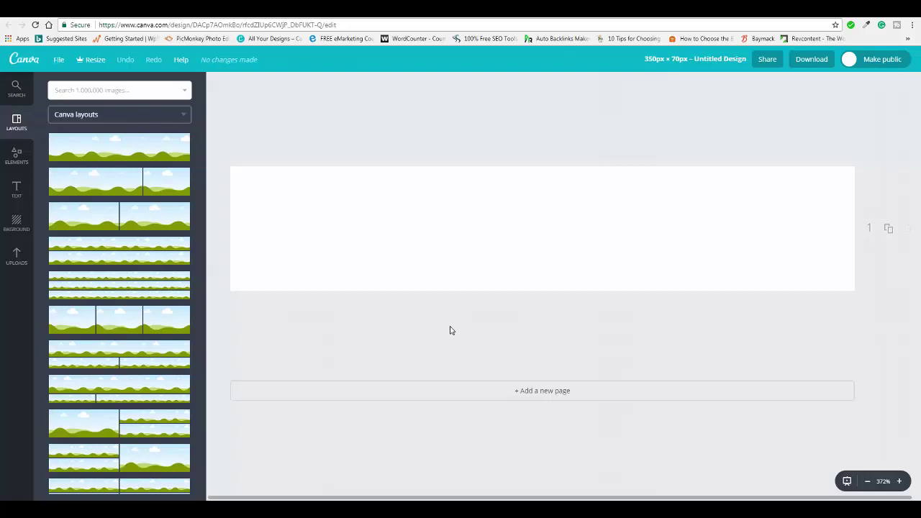
# Step: Add a heading to the blank logo design and replace its placeholder text with "WordPrss"
pyautogui.click(17, 188)
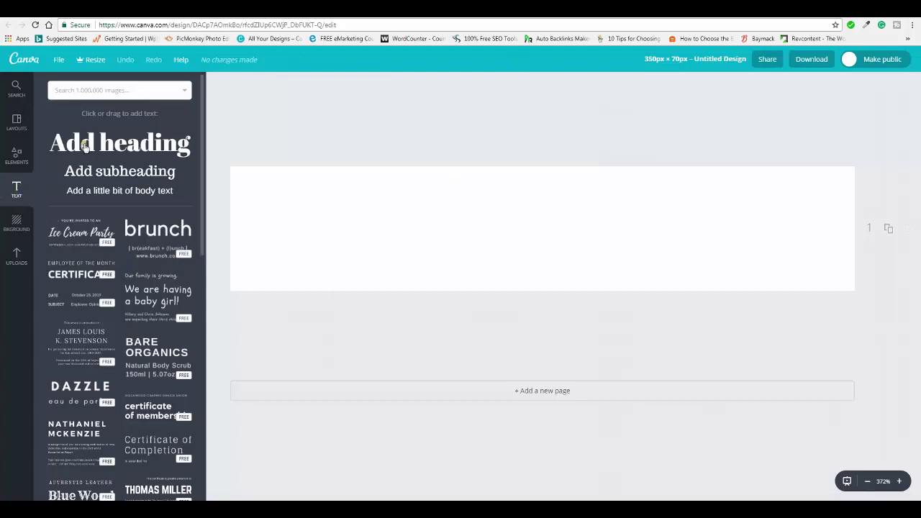
pyautogui.click(85, 146)
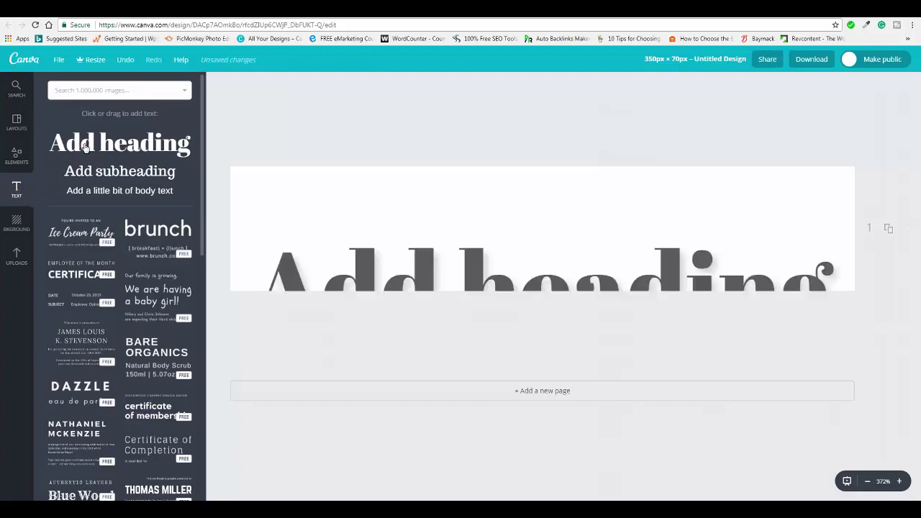
pyautogui.click(494, 170)
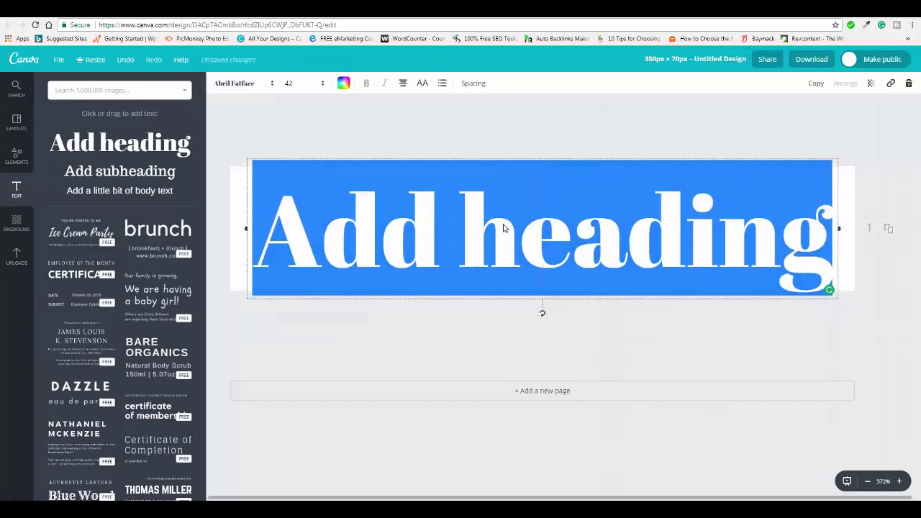
pyautogui.write('a')
pyautogui.press('BackSpace')
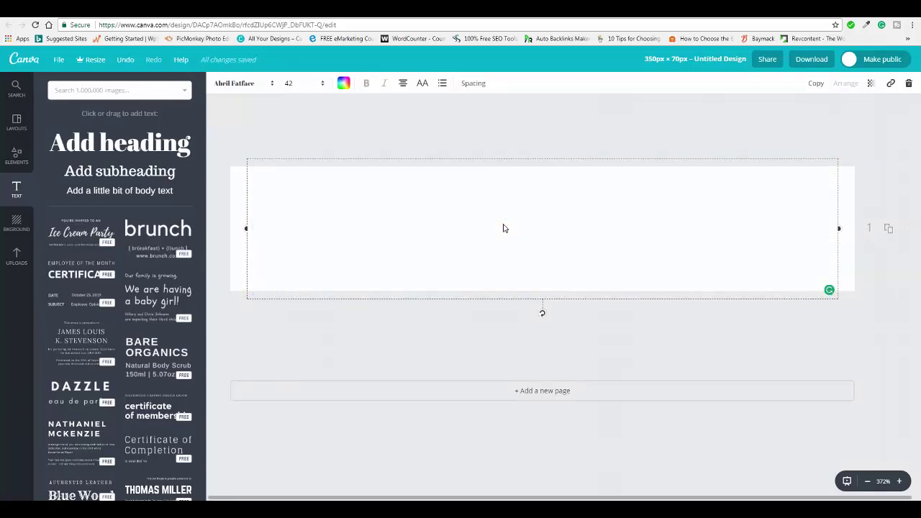
pyautogui.write('WordPrss')
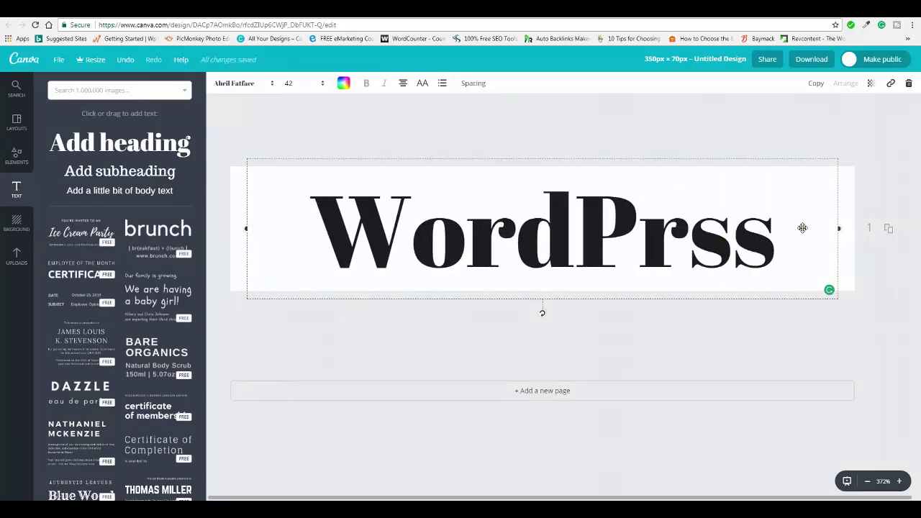
# Step: Set the heading's font size to 14 and bring up the spelling options for its text
pyautogui.click(289, 84)
pyautogui.click(290, 130)
pyautogui.rightClick(469, 226)
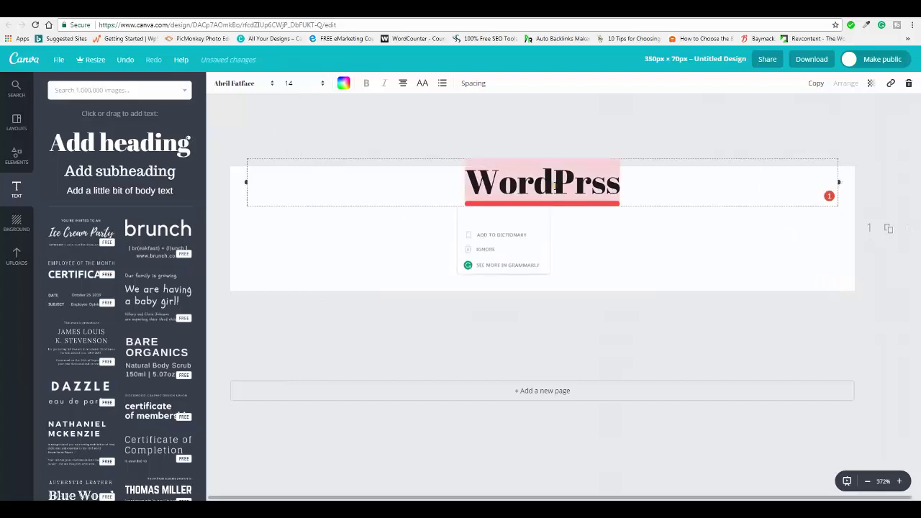
# Step: Correct the heading's spelling to "WordPress" and restyle it in a narrower text box with the Aileron Heavy font
pyautogui.click(496, 232)
pyautogui.moveTo(823, 229); pyautogui.dragTo(430, 229)
pyautogui.click(242, 83)
pyautogui.click(259, 177)
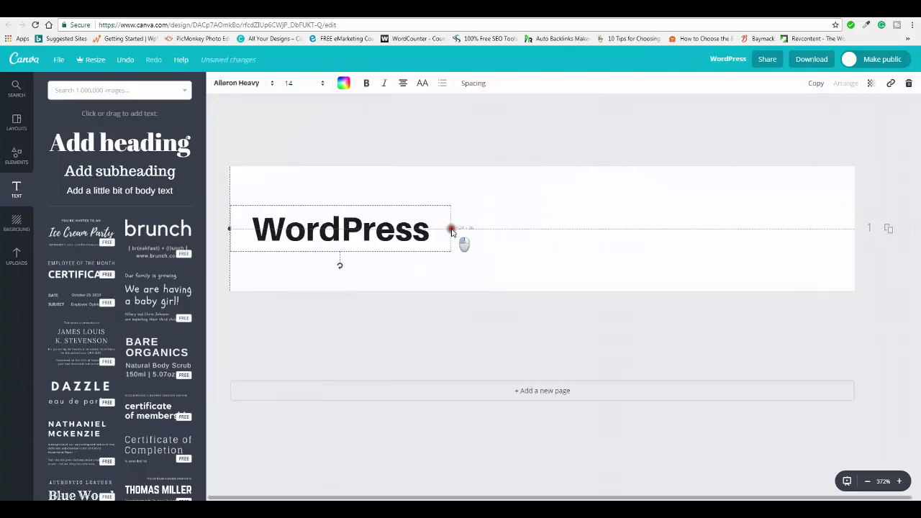
# Step: Set the "WordPress" heading's font size to 24 and widen its text box so the word fits on one line
pyautogui.click(289, 84)
pyautogui.click(296, 224)
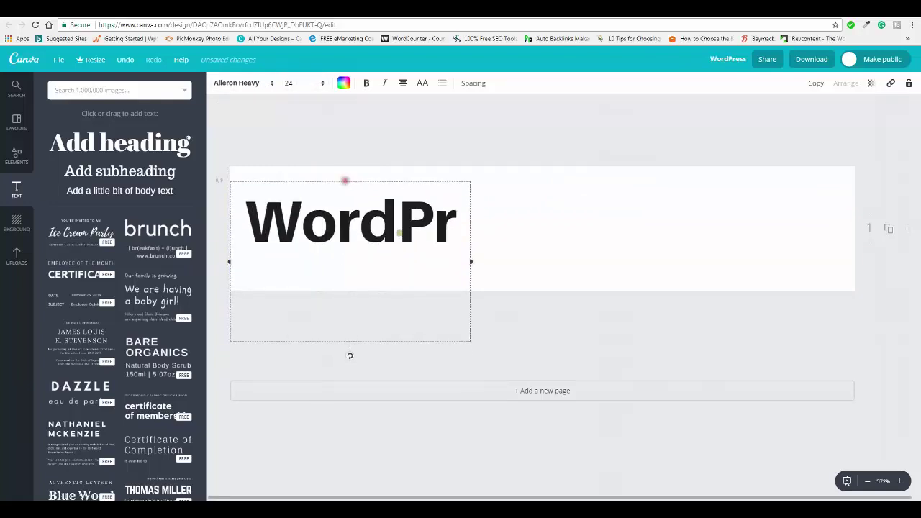
pyautogui.moveTo(470, 252); pyautogui.dragTo(583, 247)
# Step: Try blue and green on the "WordPress" heading and settle on the default palette's red
pyautogui.click(344, 83)
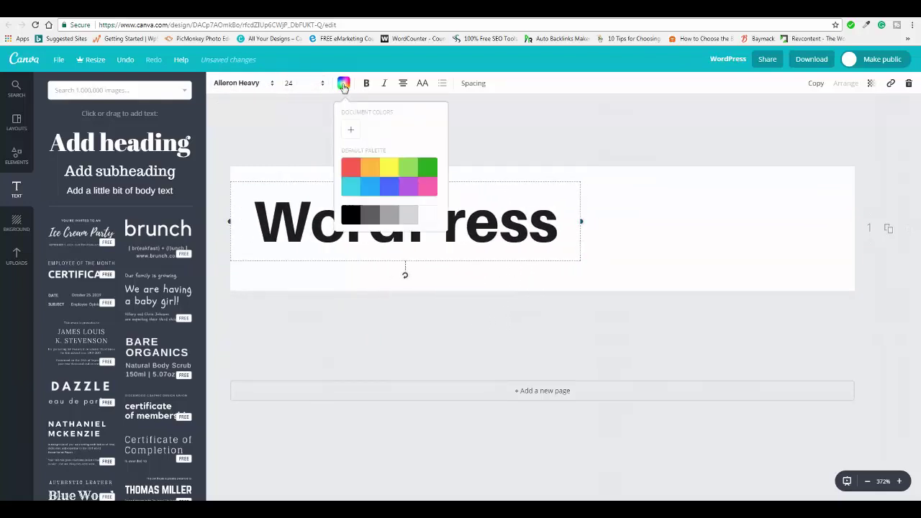
pyautogui.click(390, 186)
pyautogui.click(428, 167)
pyautogui.click(350, 173)
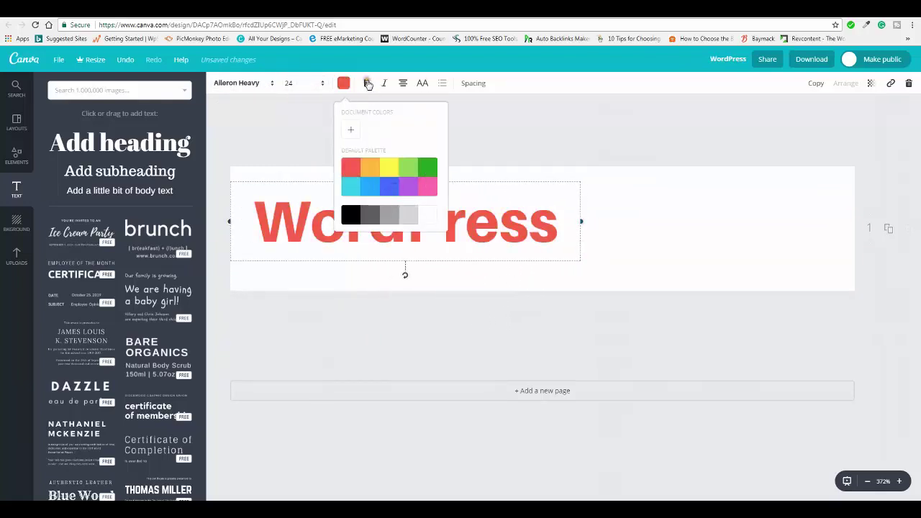
pyautogui.click(645, 245)
pyautogui.press('Escape')
# Step: Add a subheading reading "Tutorial" and place it to the lower right of the "WordPress" heading
pyautogui.click(138, 175)
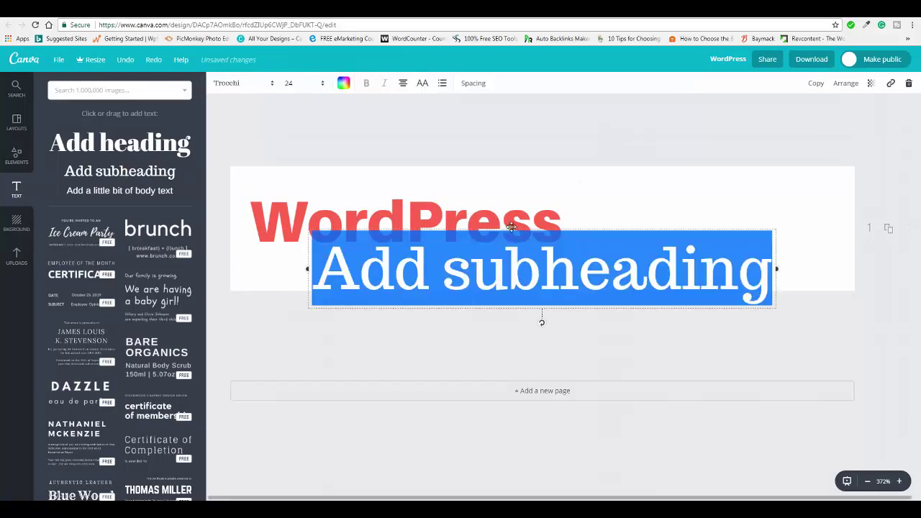
pyautogui.moveTo(533, 237); pyautogui.dragTo(567, 230)
pyautogui.write('Tutorial')
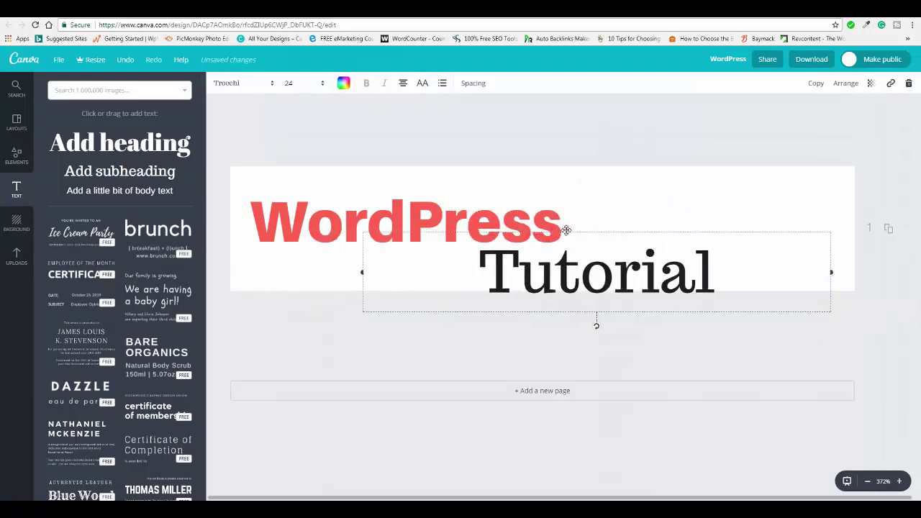
pyautogui.moveTo(666, 234); pyautogui.dragTo(756, 218)
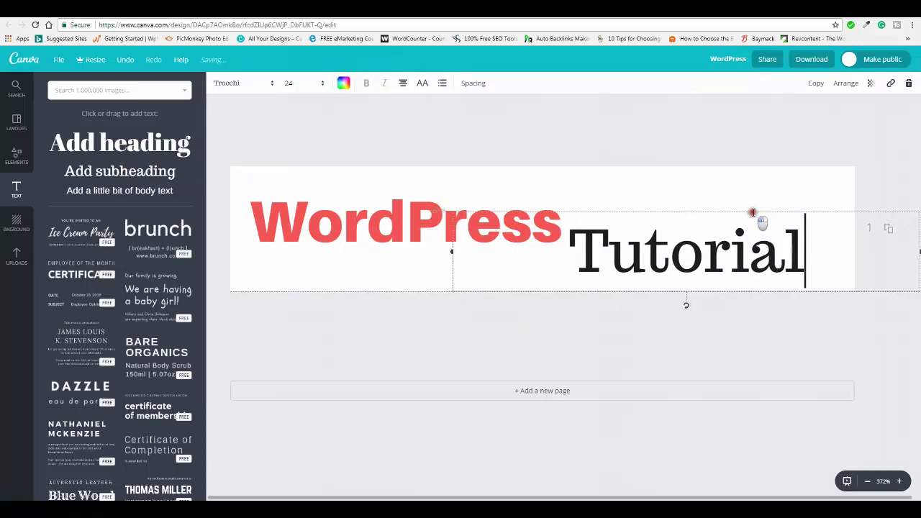
# Step: Move the "WordPress" heading slightly up and shift the "Tutorial" text slightly left
pyautogui.click(403, 223)
pyautogui.moveTo(403, 223); pyautogui.dragTo(403, 211)
pyautogui.moveTo(640, 253); pyautogui.dragTo(630, 253)
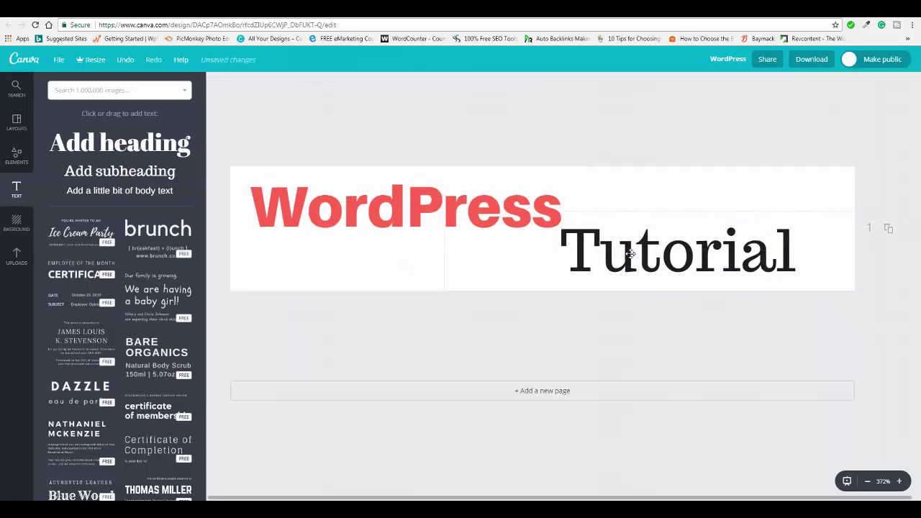
# Step: Try the Alfa Slab One font on the "Tutorial" text, and settle on the Allura script font
pyautogui.click(247, 82)
pyautogui.click(254, 295)
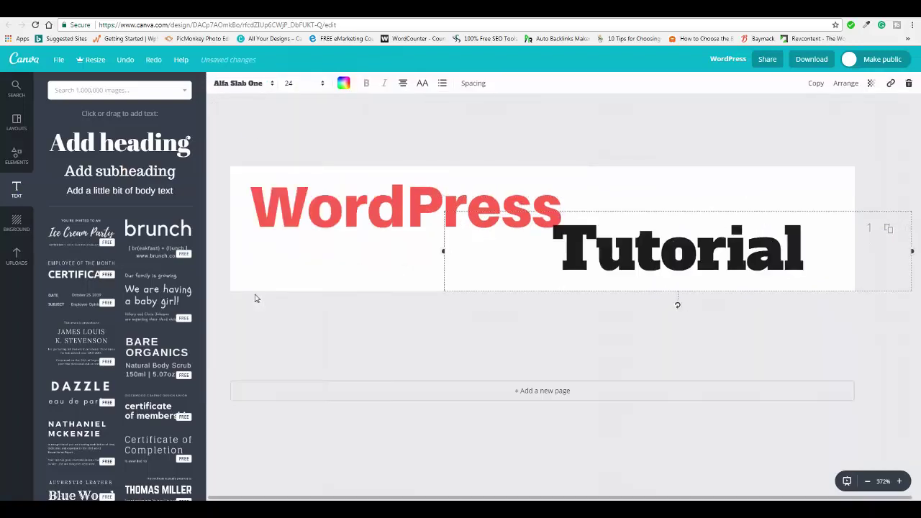
pyautogui.click(247, 82)
pyautogui.scroll(-2, 259, 266)
pyautogui.click(246, 248)
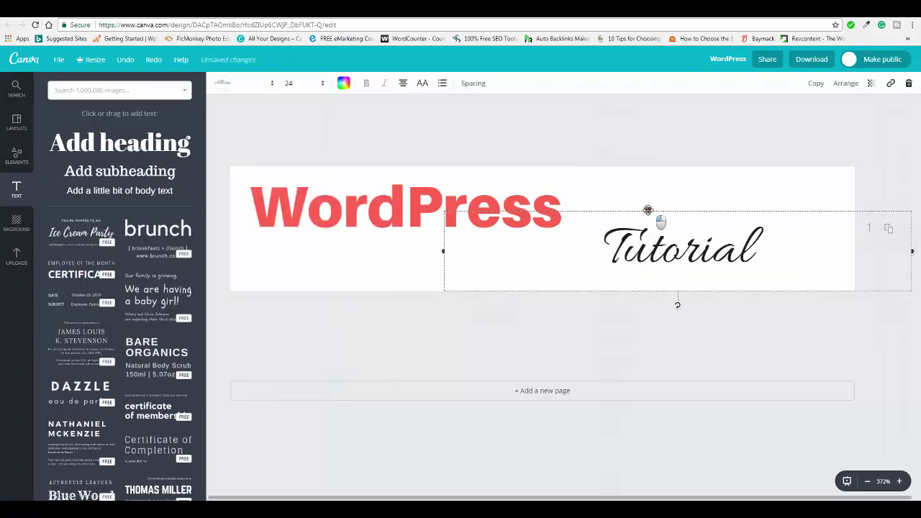
# Step: Move the "Tutorial" text slightly up and right, and set its font size to 42
pyautogui.moveTo(650, 209); pyautogui.dragTo(670, 189)
pyautogui.click(297, 84)
pyautogui.click(290, 280)
# Step: Change the "WordPress" heading's font to Aleo
pyautogui.click(360, 209)
pyautogui.click(244, 83)
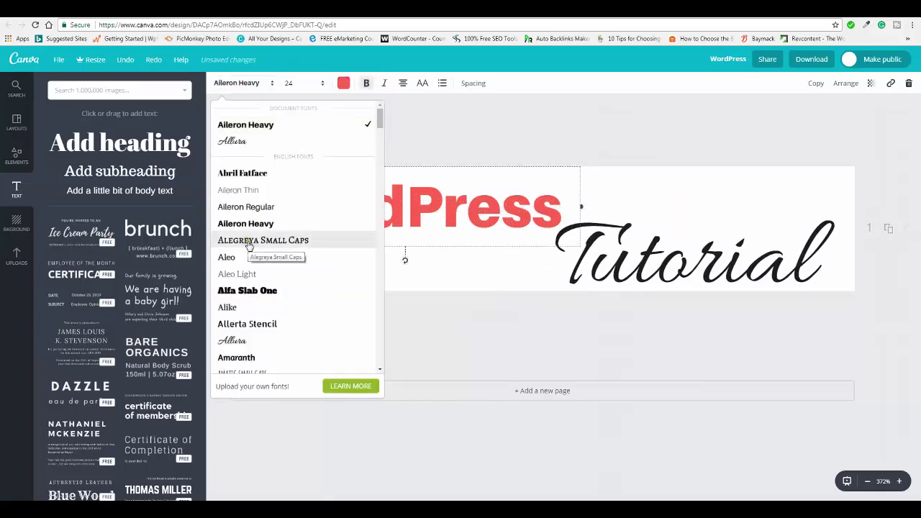
pyautogui.click(252, 264)
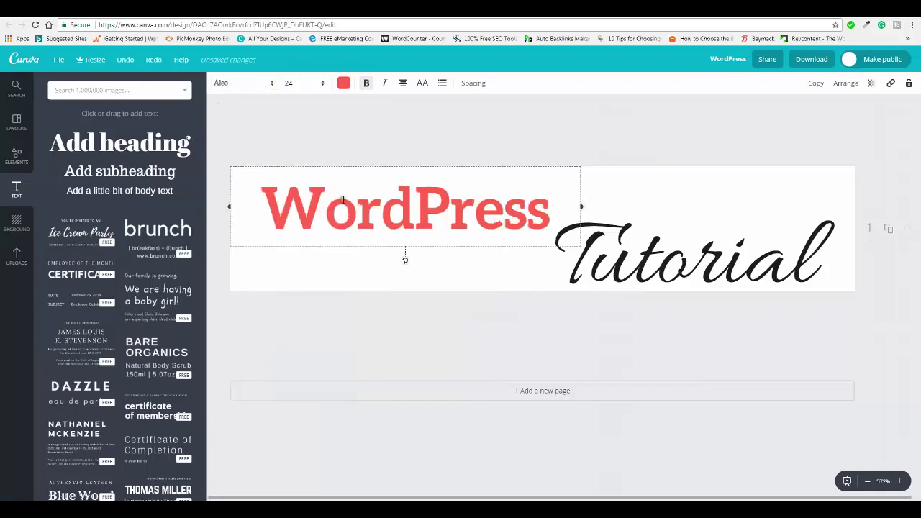
# Step: Recolor the "Tutorial" text with the custom blue 4239ff
pyautogui.press('Tab')
pyautogui.click(343, 83)
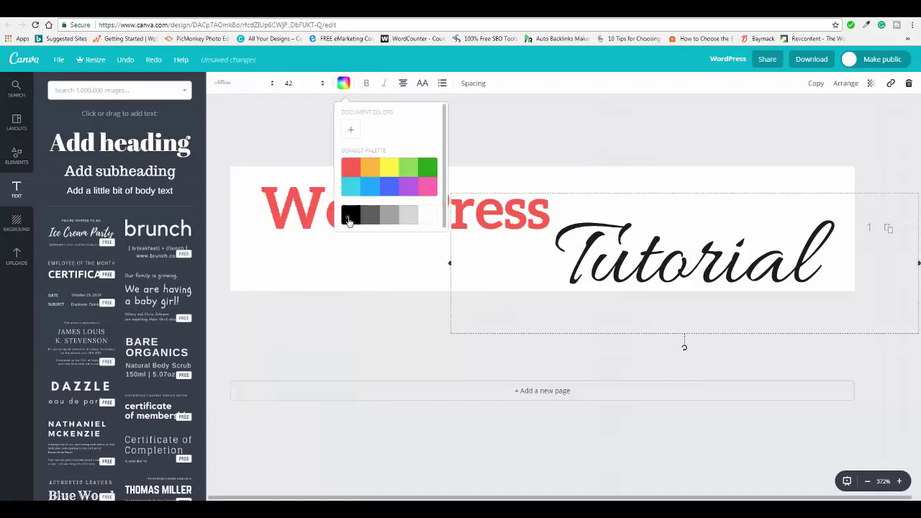
pyautogui.click(352, 128)
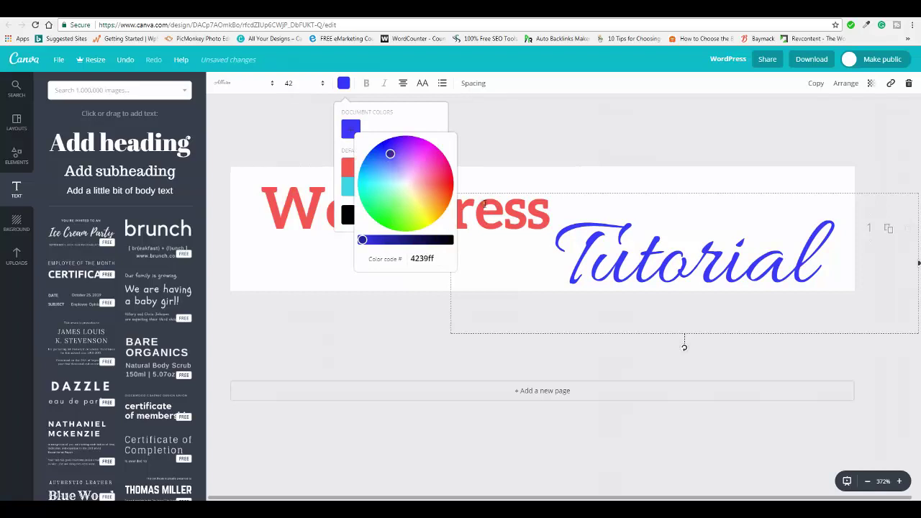
# Step: Recolor the "WordPress" heading with the custom red ff3e44
pyautogui.click(302, 198)
pyautogui.click(343, 82)
pyautogui.click(350, 129)
pyautogui.click(433, 181)
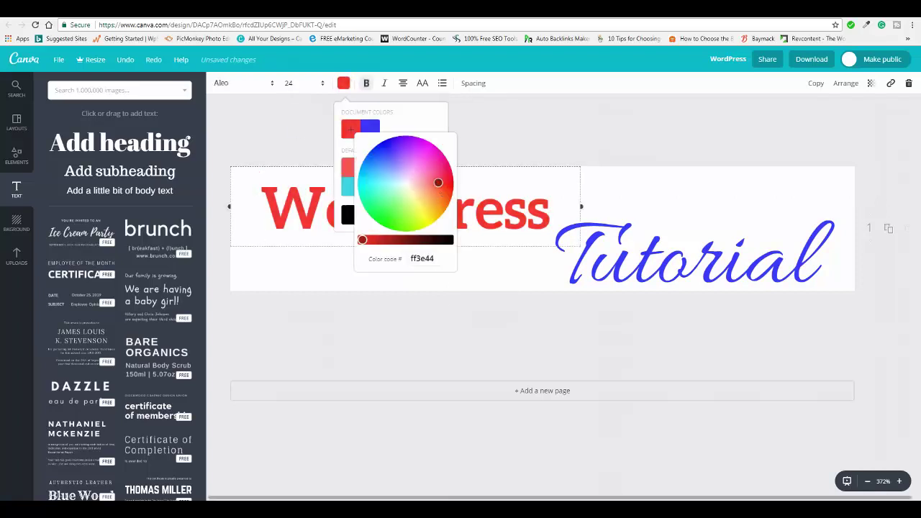
pyautogui.click(472, 356)
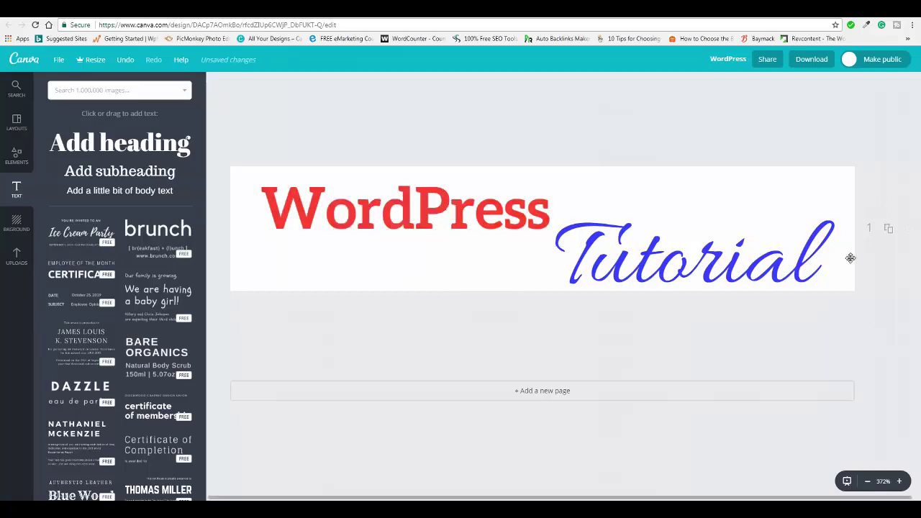
pyautogui.click(773, 111)
pyautogui.doubleClick(287, 212)
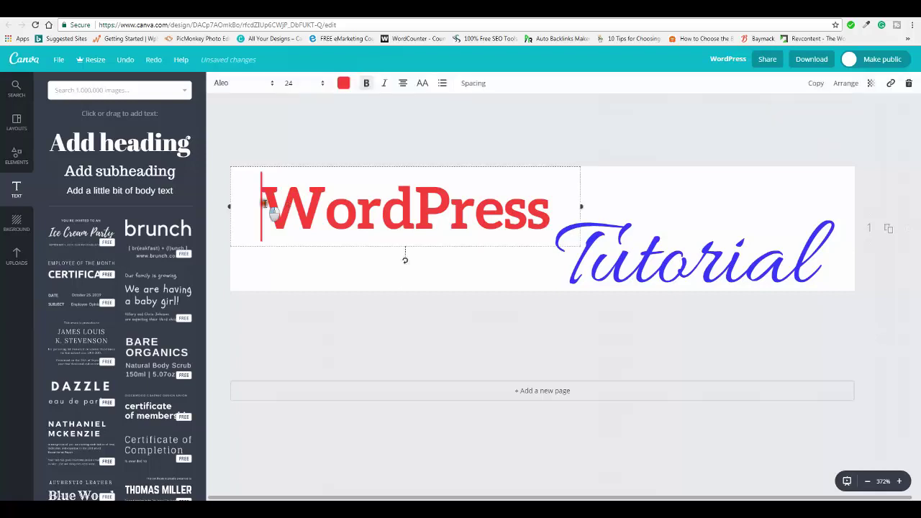
pyautogui.moveTo(272, 206); pyautogui.dragTo(551, 212)
pyautogui.press('Escape')
# Step: Insert a solid square shape and resize it into a rectangle covering the "WordPress" heading
pyautogui.click(15, 156)
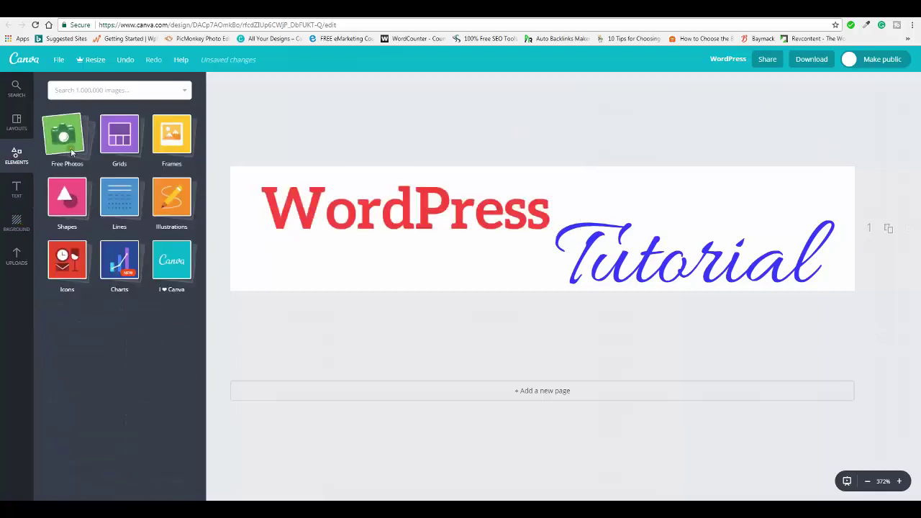
pyautogui.click(66, 209)
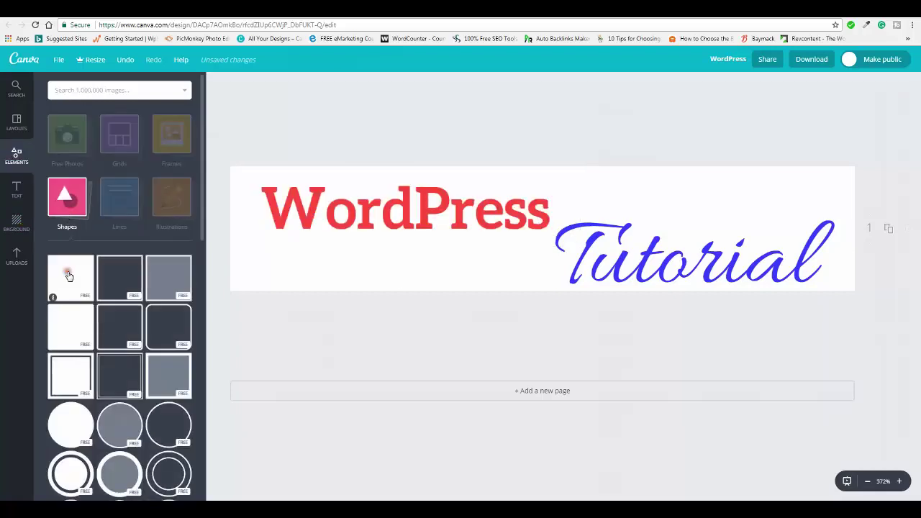
pyautogui.click(62, 267)
pyautogui.moveTo(520, 211); pyautogui.dragTo(288, 210)
pyautogui.moveTo(370, 224); pyautogui.dragTo(559, 225)
pyautogui.moveTo(405, 287); pyautogui.dragTo(405, 244)
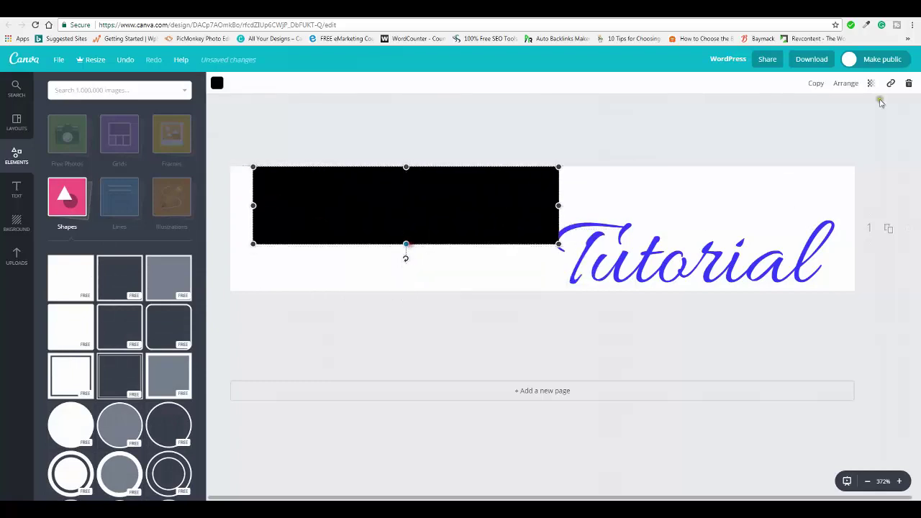
# Step: Send the rectangle behind the "WordPress" text and trim its edges to fit closely around the word
pyautogui.click(845, 83)
pyautogui.click(827, 125)
pyautogui.moveTo(406, 167); pyautogui.dragTo(405, 180)
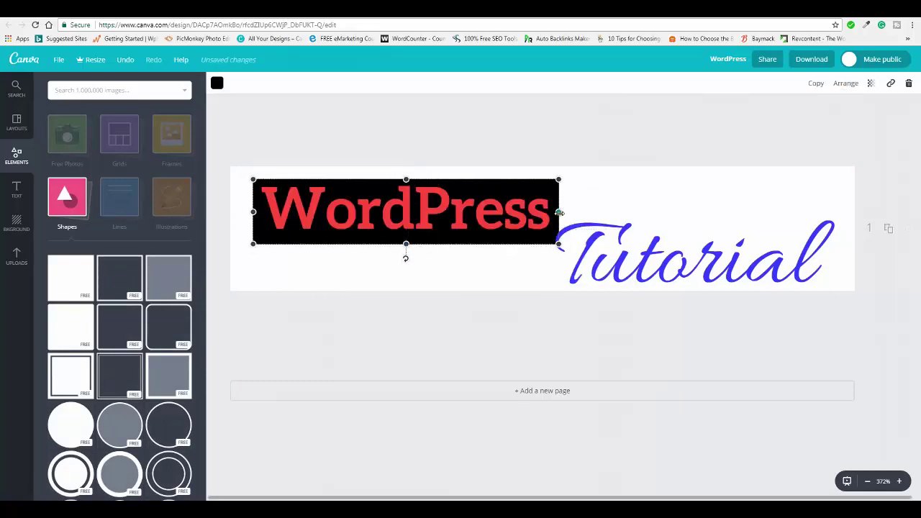
pyautogui.moveTo(559, 209); pyautogui.dragTo(552, 208)
pyautogui.moveTo(254, 209); pyautogui.dragTo(259, 209)
pyautogui.moveTo(406, 241); pyautogui.dragTo(408, 236)
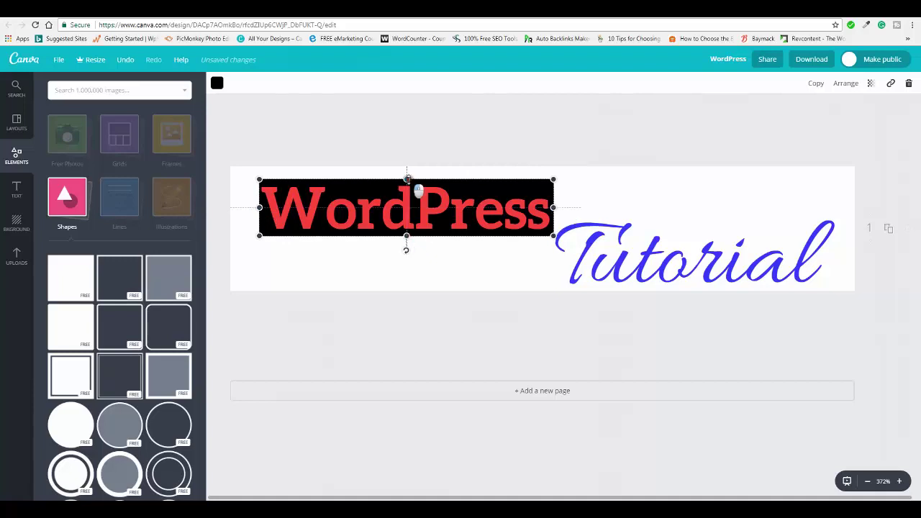
pyautogui.moveTo(406, 180); pyautogui.dragTo(406, 182)
# Step: Fill the rectangle behind "WordPress" with yellow from the default palette
pyautogui.click(217, 83)
pyautogui.click(261, 169)
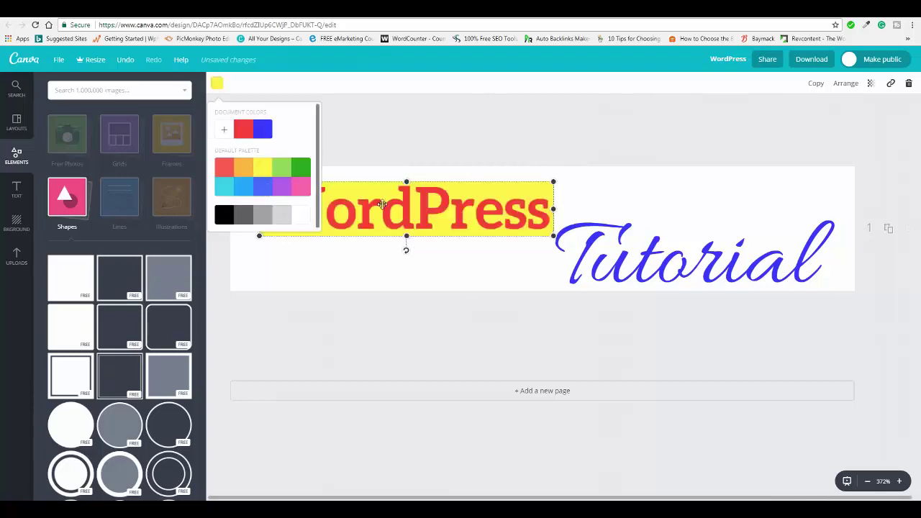
pyautogui.click(408, 217)
pyautogui.click(689, 325)
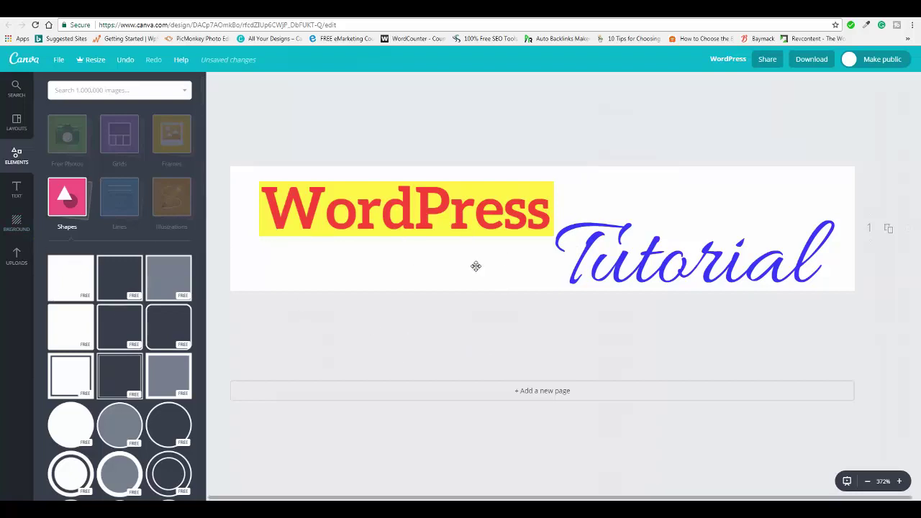
pyautogui.click(775, 131)
pyautogui.click(879, 339)
pyautogui.click(805, 62)
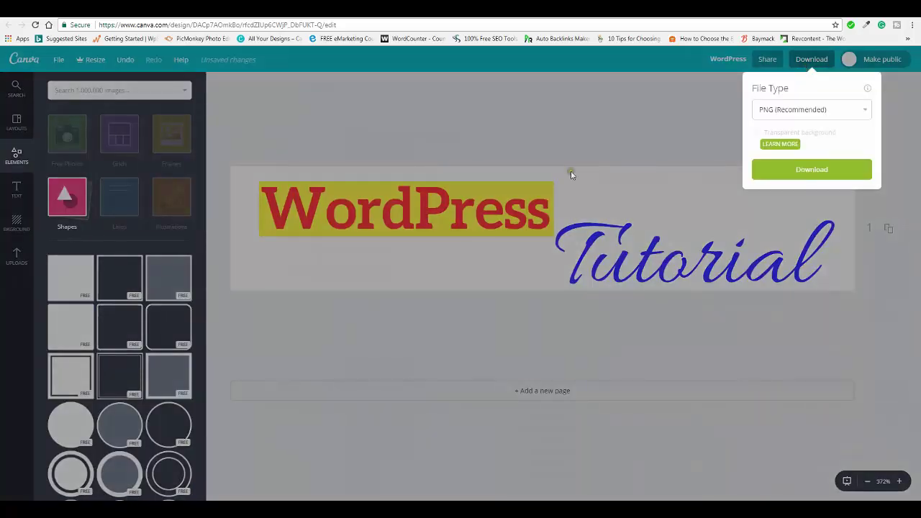
pyautogui.click(606, 119)
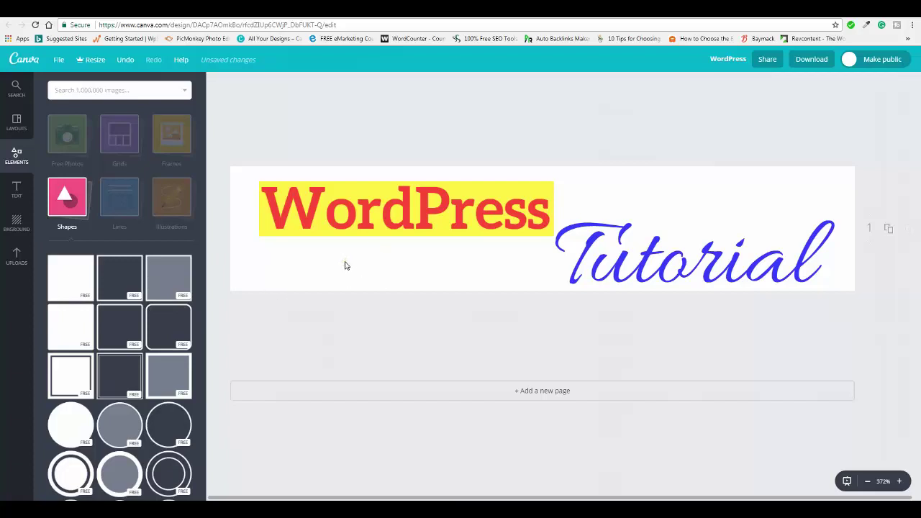
# Step: Switch to the WordPress customizer and close the logo dialog to examine the blog's current header
pyautogui.click(259, 9)
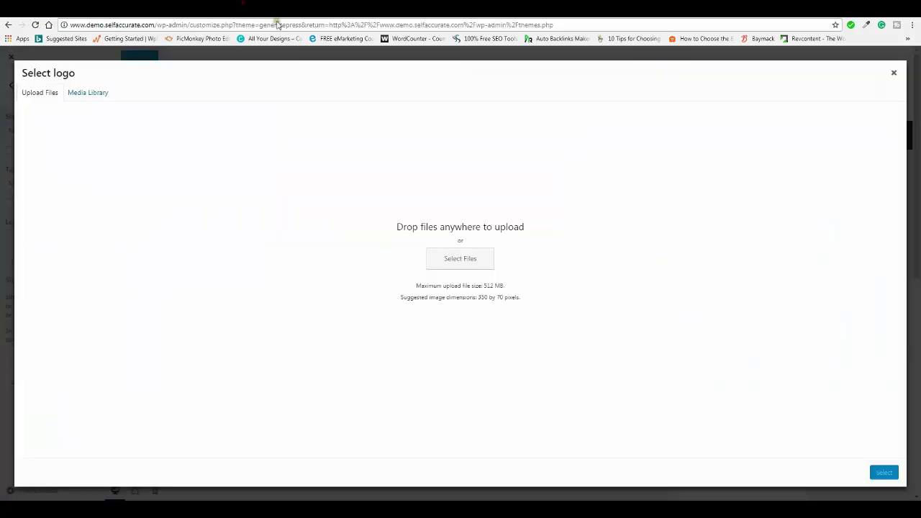
pyautogui.click(893, 73)
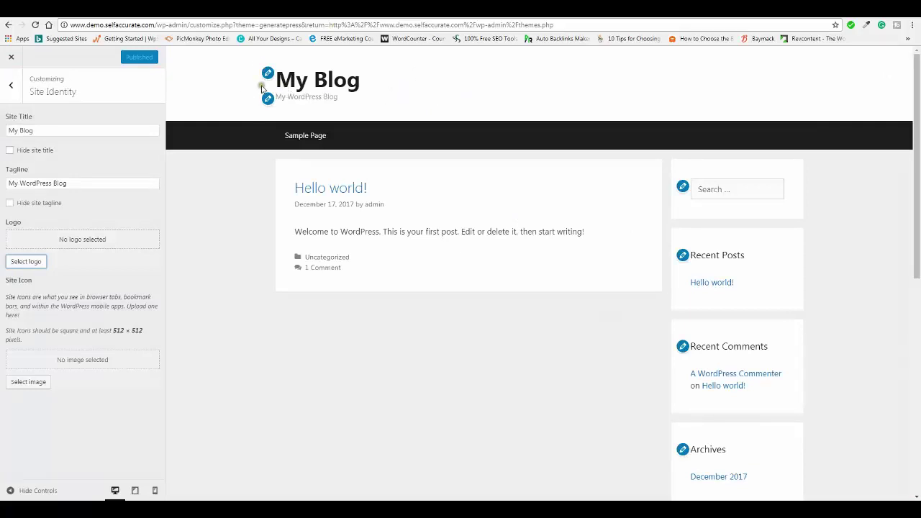
# Step: Switch back to Canva and download the logo design as a PNG file
pyautogui.click(512, 2)
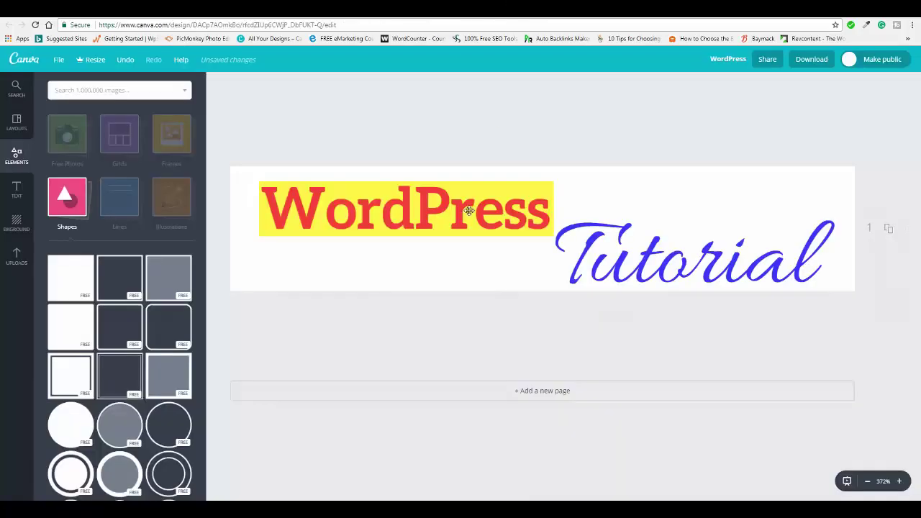
pyautogui.click(823, 60)
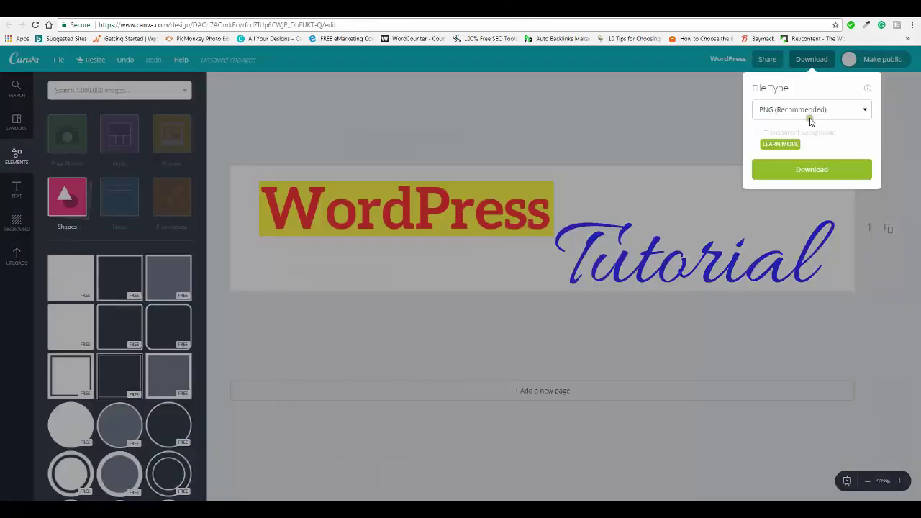
pyautogui.click(808, 173)
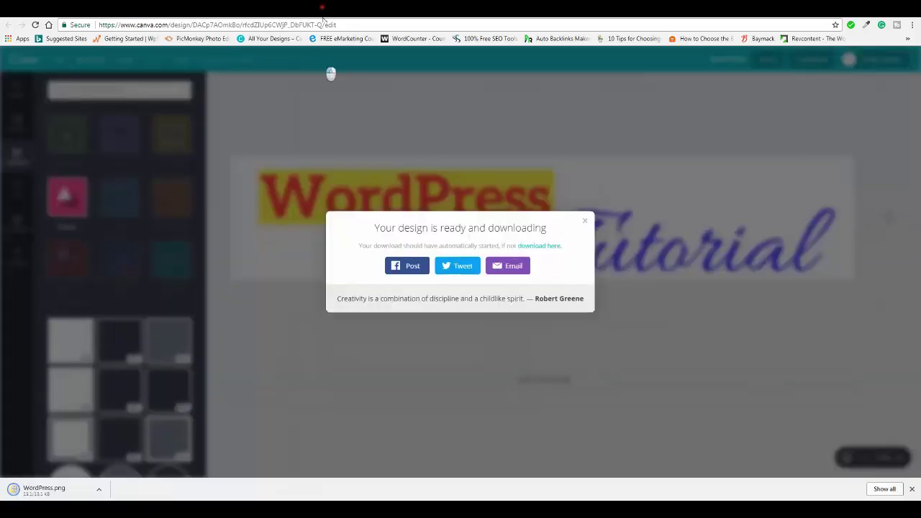
# Step: Switch to the WordPress customizer, upload the downloaded WordPress.png and set it as the site logo without cropping
pyautogui.click(252, 5)
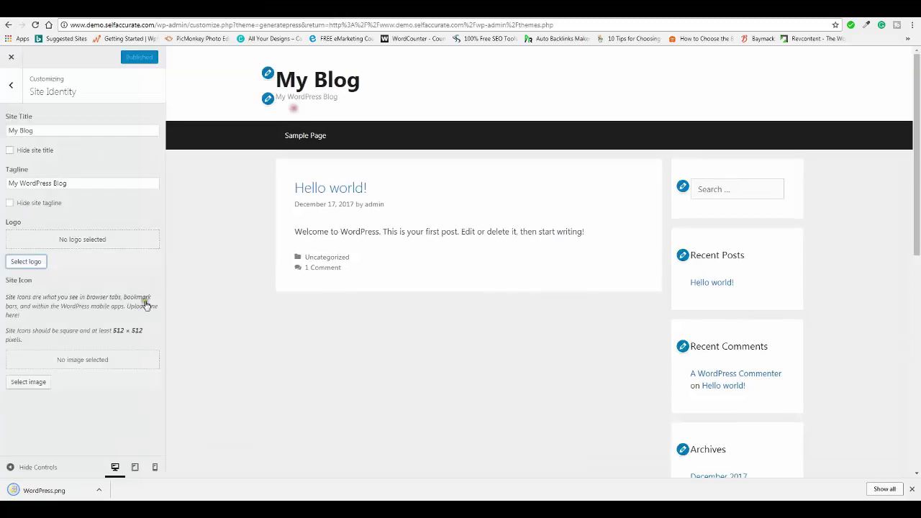
pyautogui.click(25, 262)
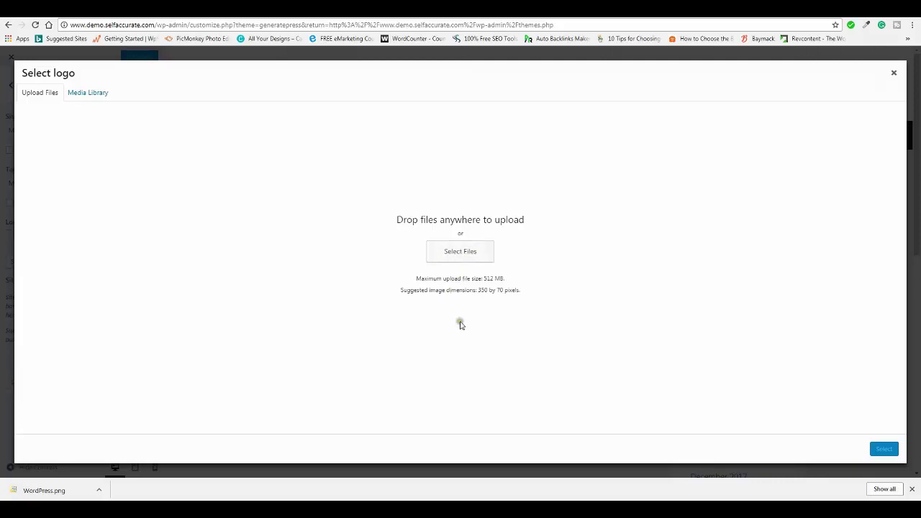
pyautogui.moveTo(72, 494); pyautogui.dragTo(432, 325)
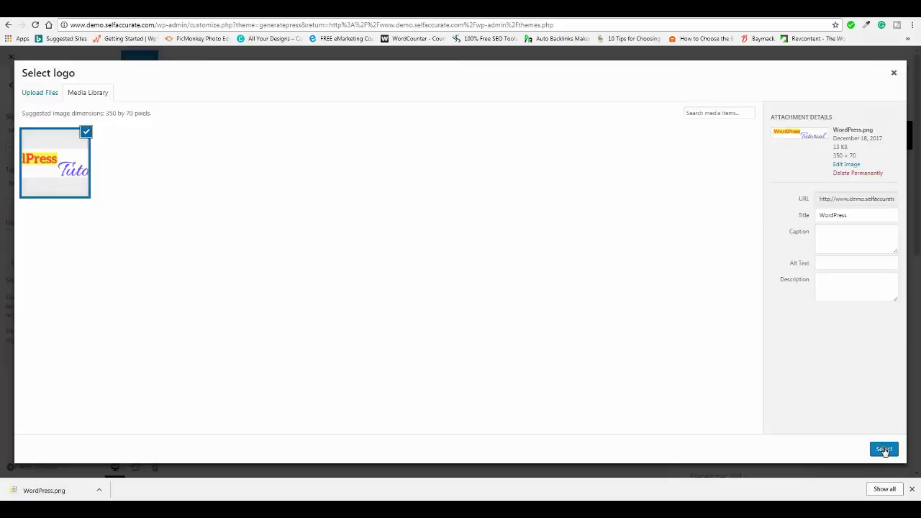
pyautogui.click(885, 450)
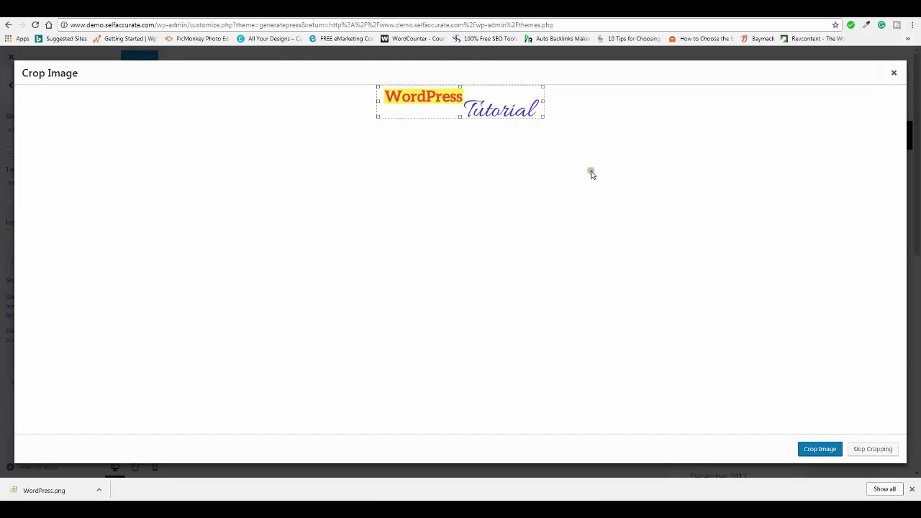
pyautogui.click(861, 452)
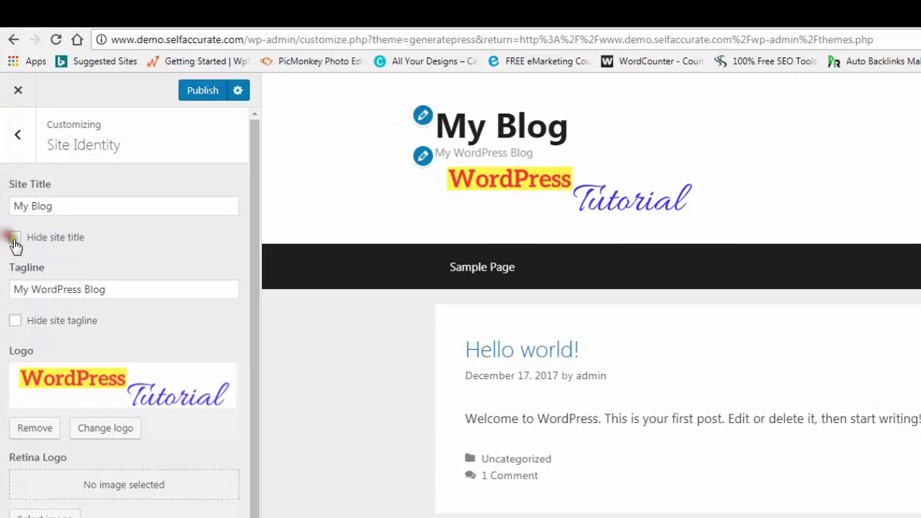
# Step: Hide both the site title and the site tagline so the header shows only the logo
pyautogui.click(11, 238)
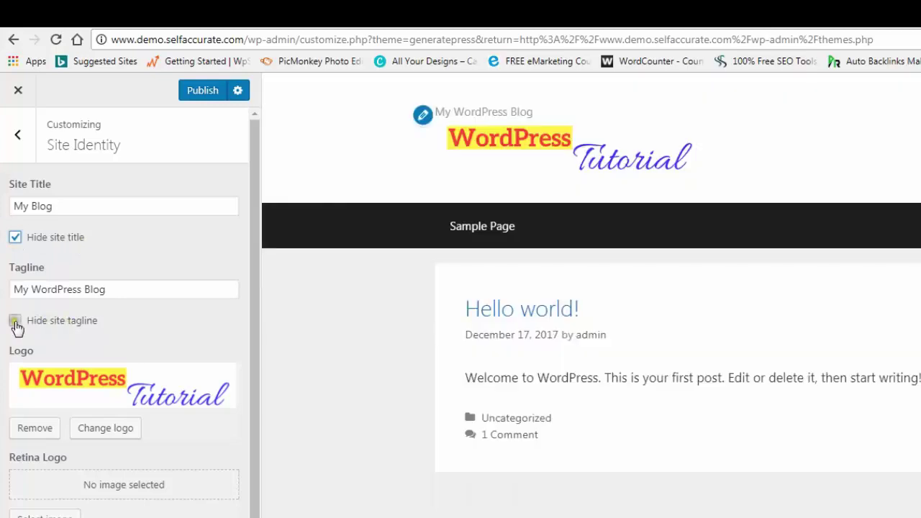
pyautogui.click(16, 321)
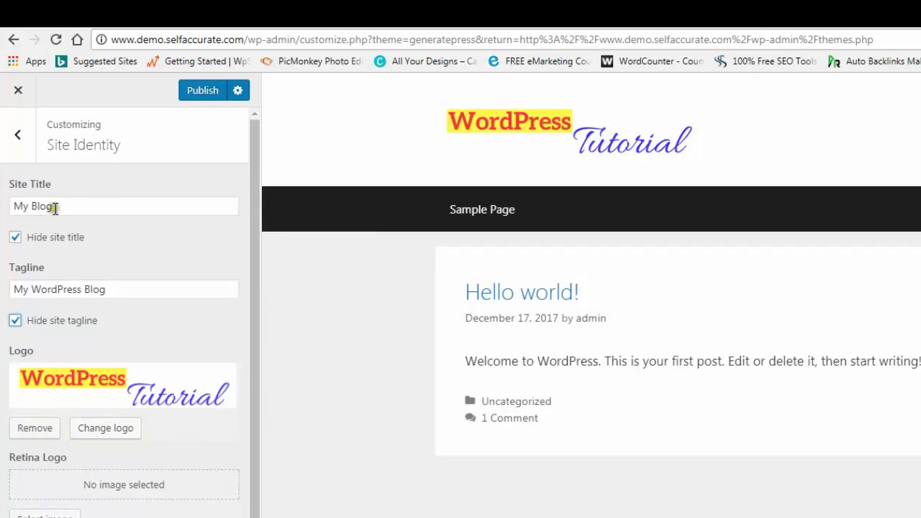
# Step: Set the site title to "wordpress tutorial" and the tagline to "Learn free WordPress"
pyautogui.moveTo(57, 206); pyautogui.dragTo(2, 205)
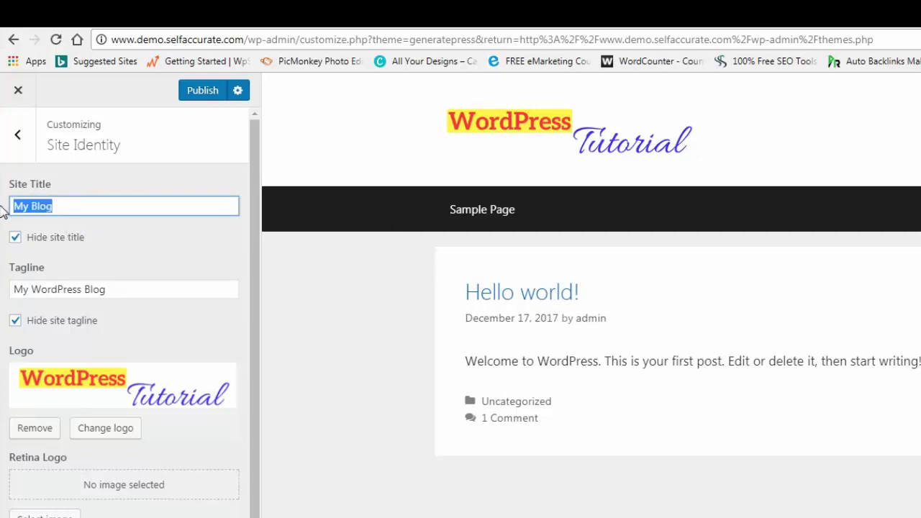
pyautogui.write('wordpress ')
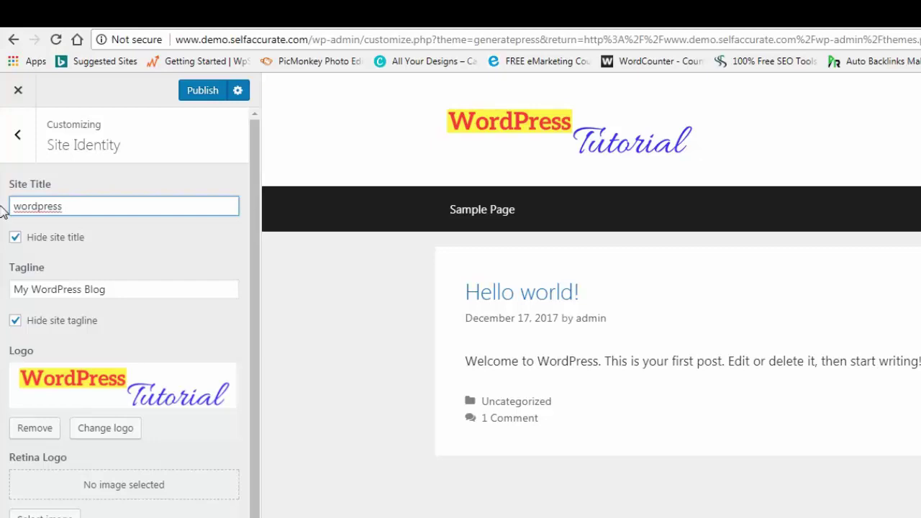
pyautogui.write('tutorial')
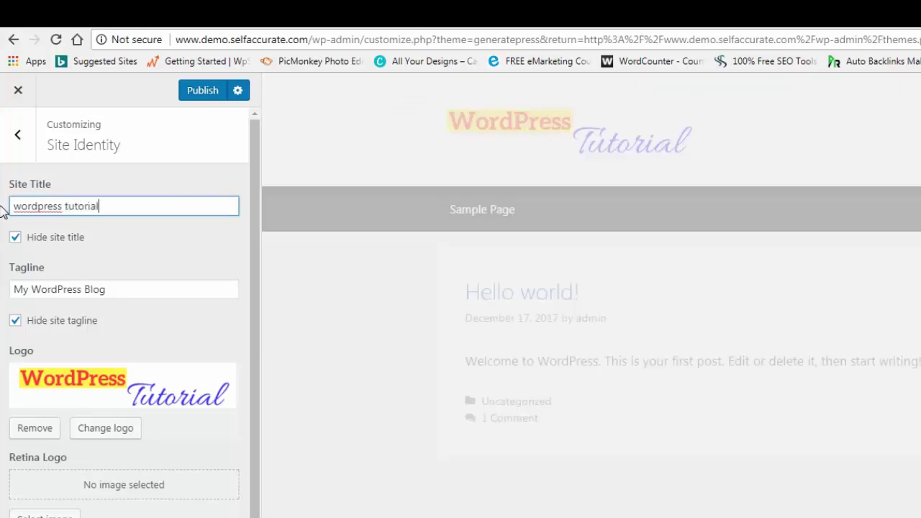
pyautogui.press('Tab')
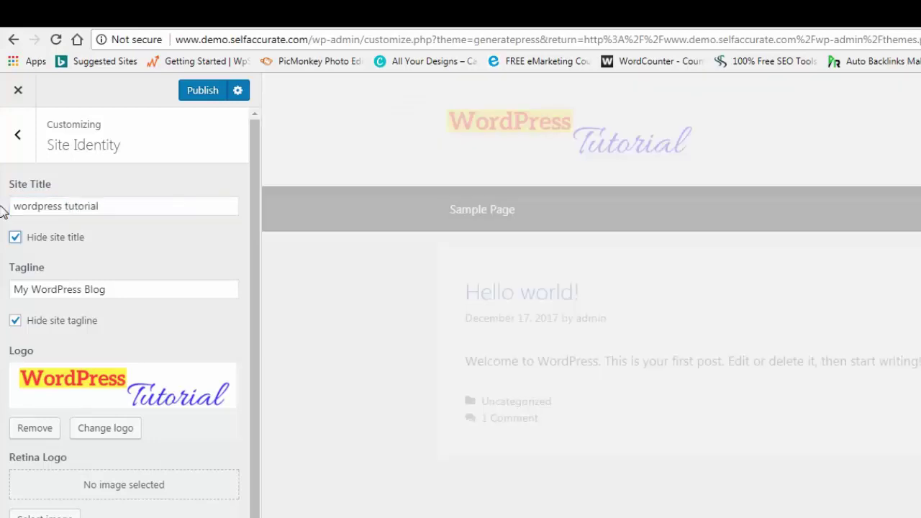
pyautogui.click(127, 290)
pyautogui.moveTo(119, 288); pyautogui.dragTo(54, 308)
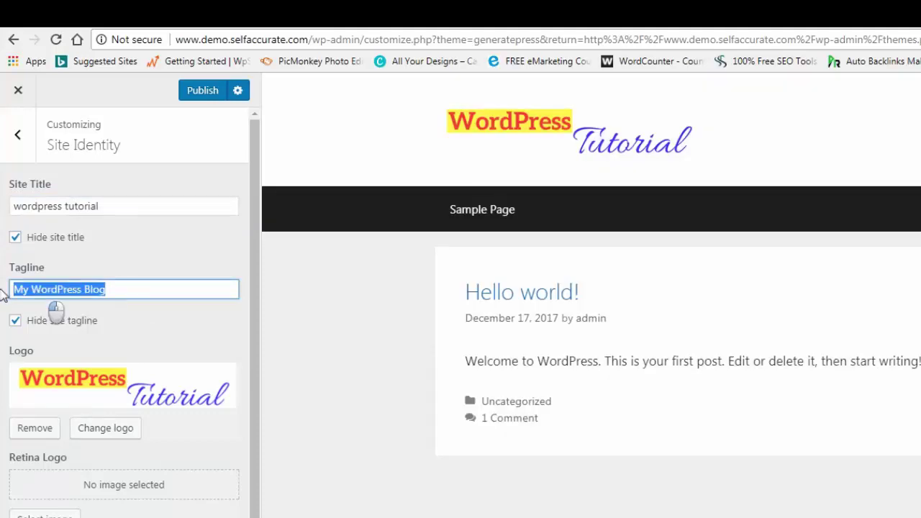
pyautogui.press('BackSpace')
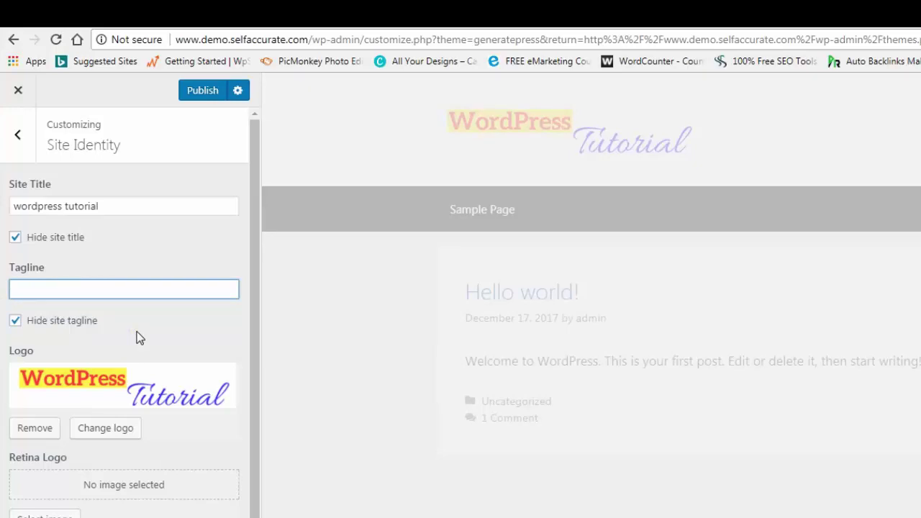
pyautogui.write('Learn free WordPress')
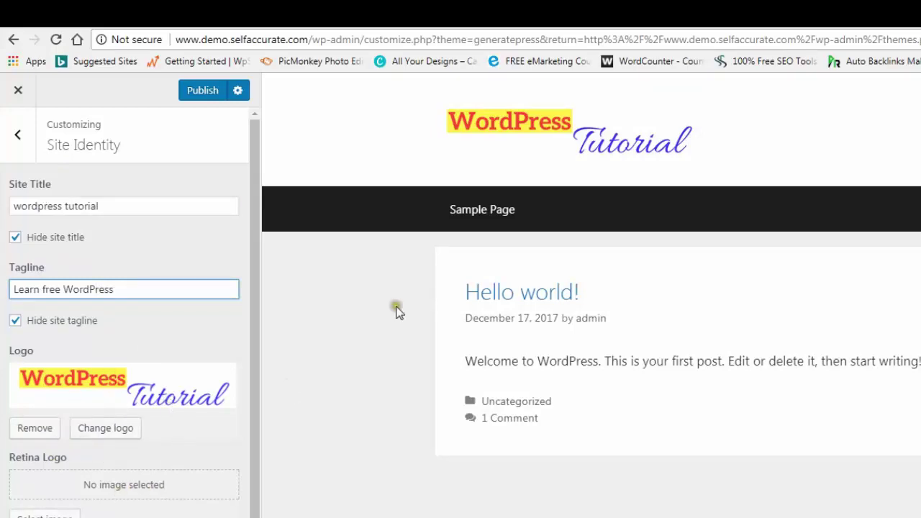
# Step: Publish the site identity changes and reload the live blog's home page
pyautogui.click(192, 97)
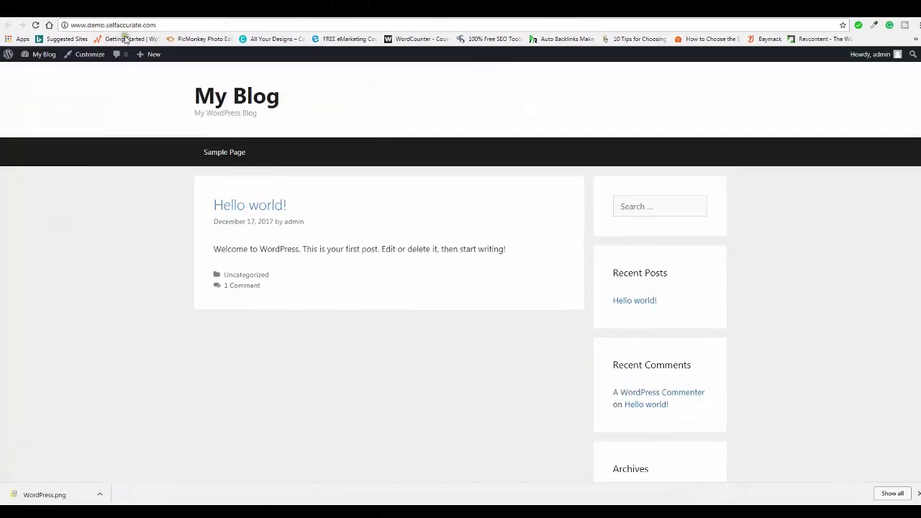
pyautogui.click(36, 25)
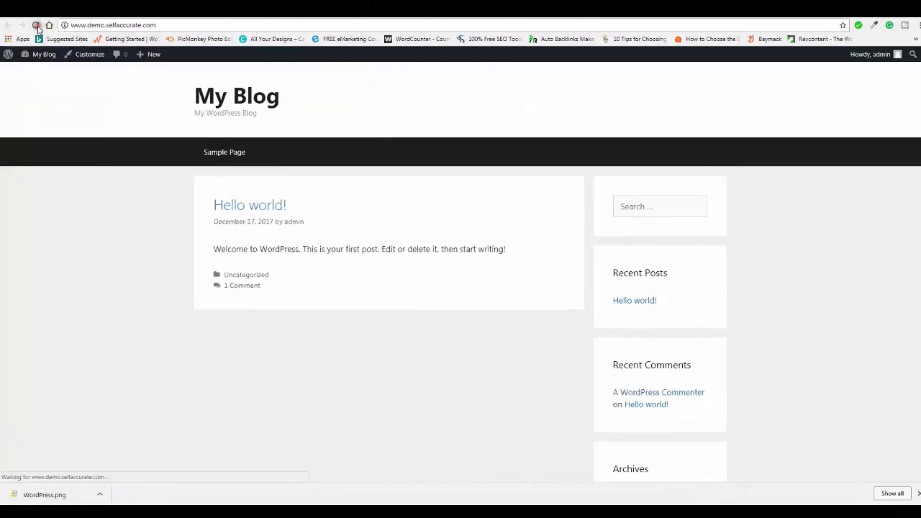